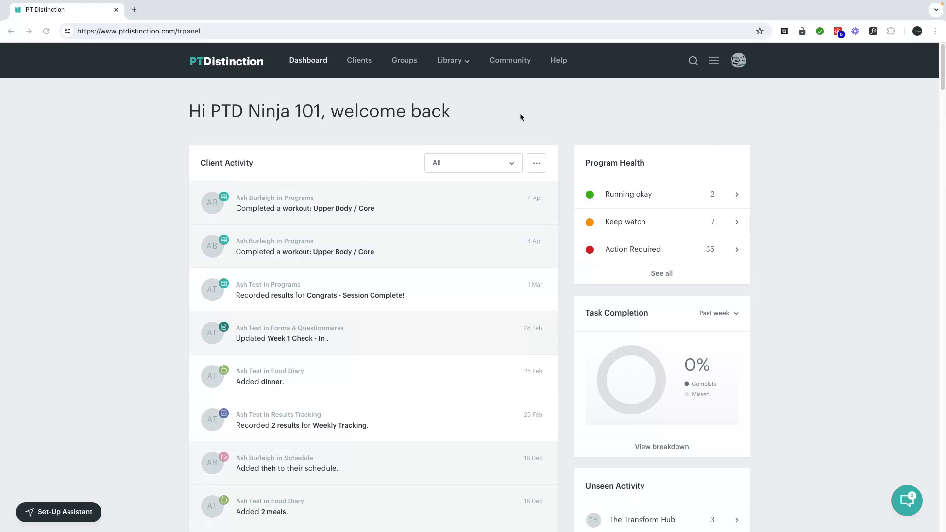
# Go to Pre-Made Packages and scroll the Lead Magnet, 10 Day Challenge, Flagship and Membership groups
pyautogui.click(714, 63)
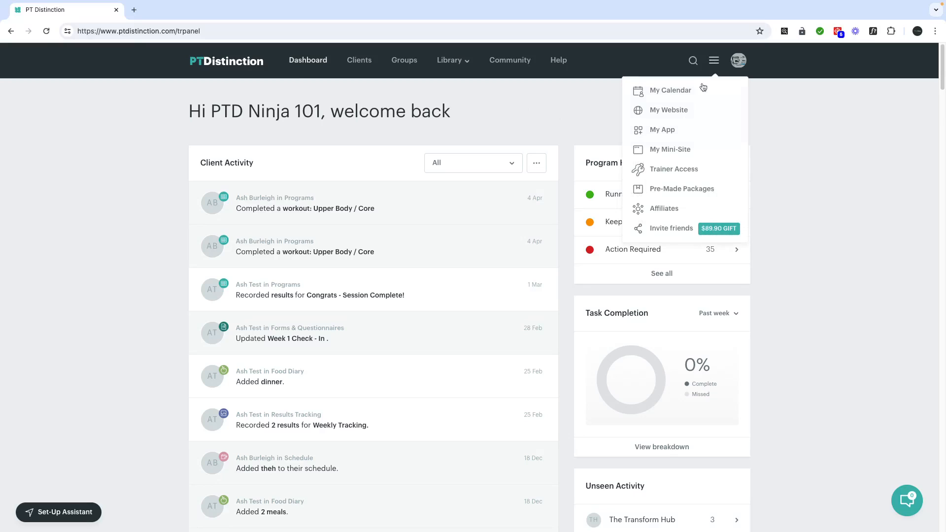
pyautogui.click(674, 191)
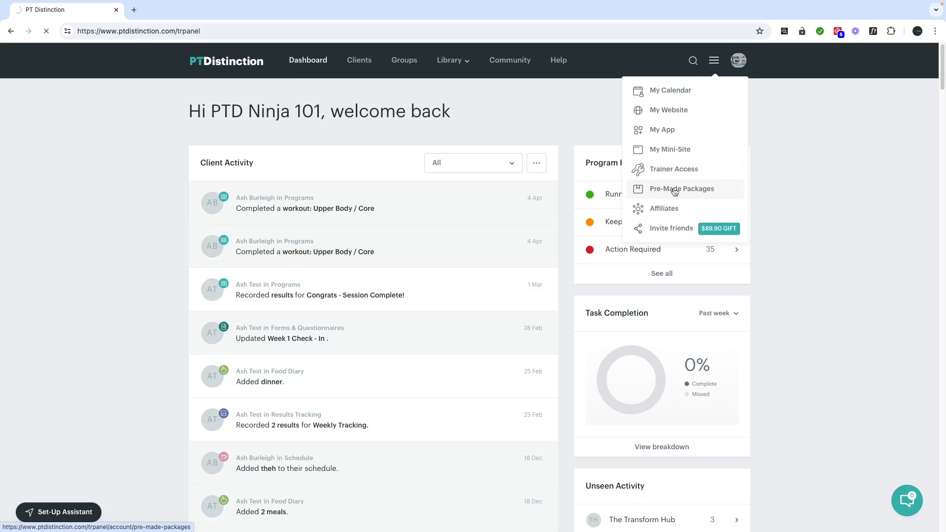
pyautogui.scroll(-1, 462, 311)
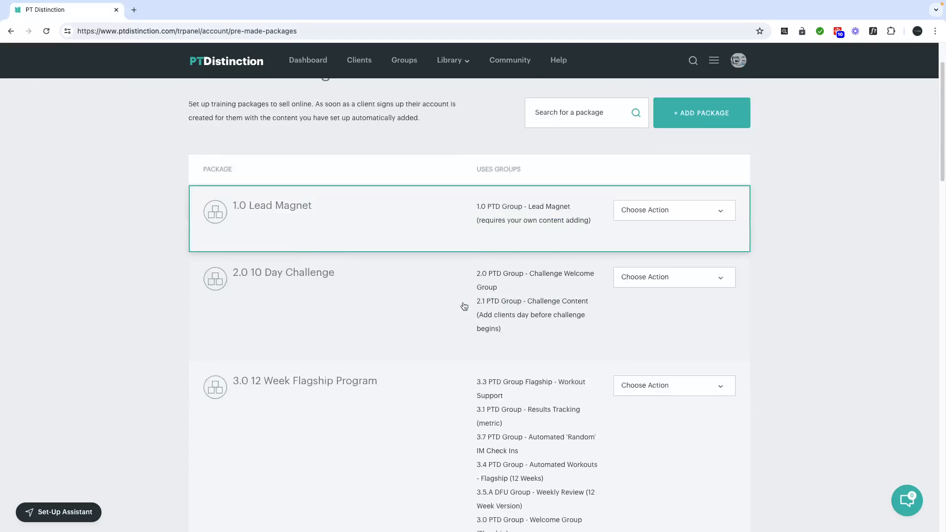
pyautogui.scroll(-1, 464, 306)
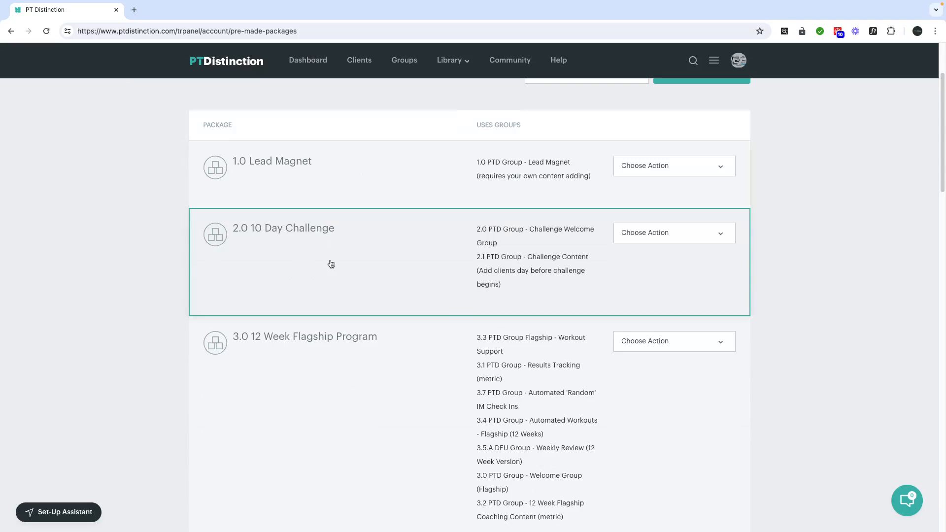
pyautogui.scroll(-3, 404, 401)
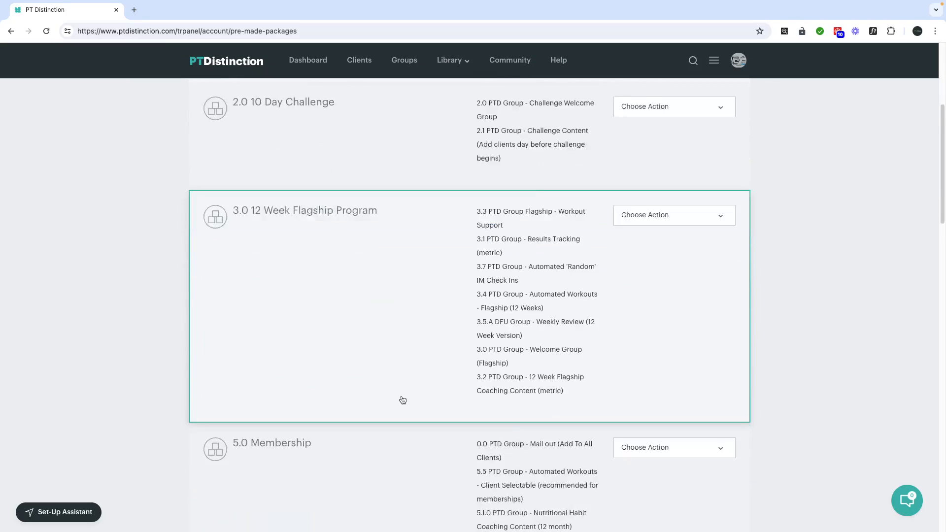
pyautogui.scroll(-3, 402, 399)
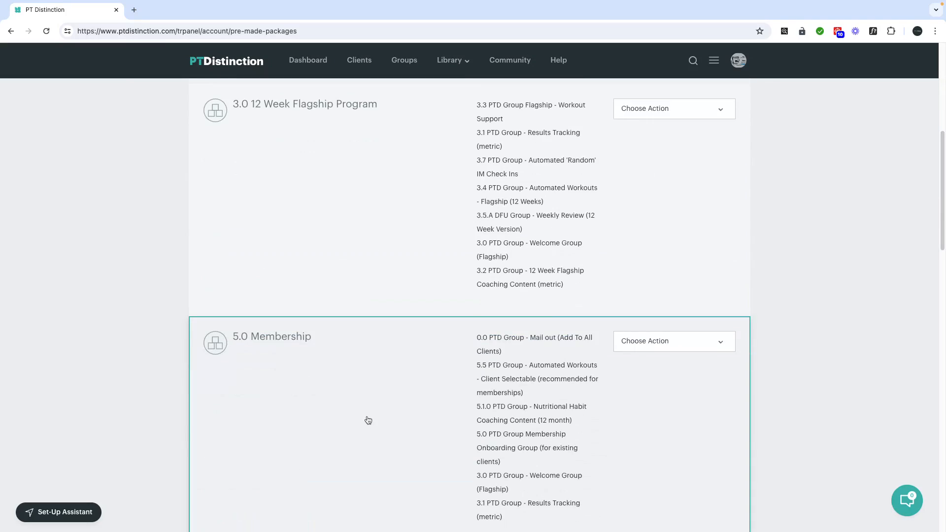
pyautogui.scroll(5, 368, 420)
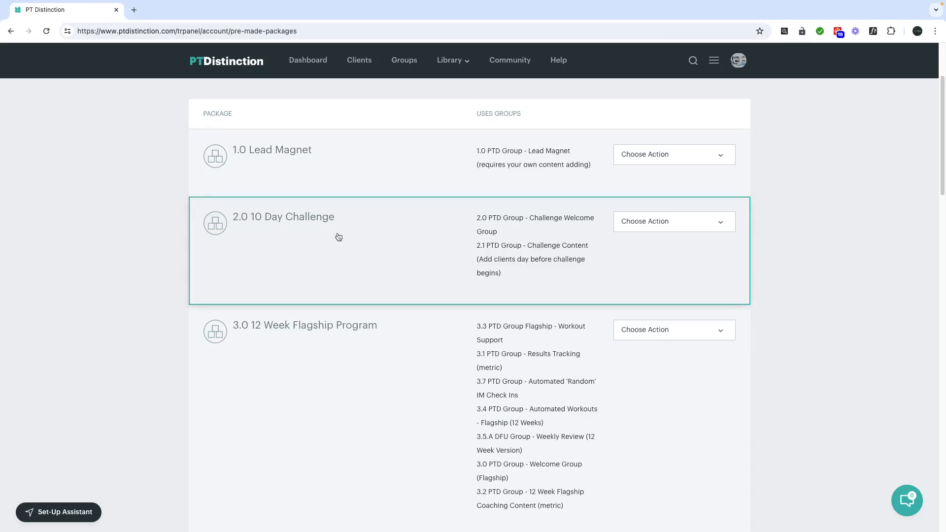
pyautogui.scroll(-2, 461, 317)
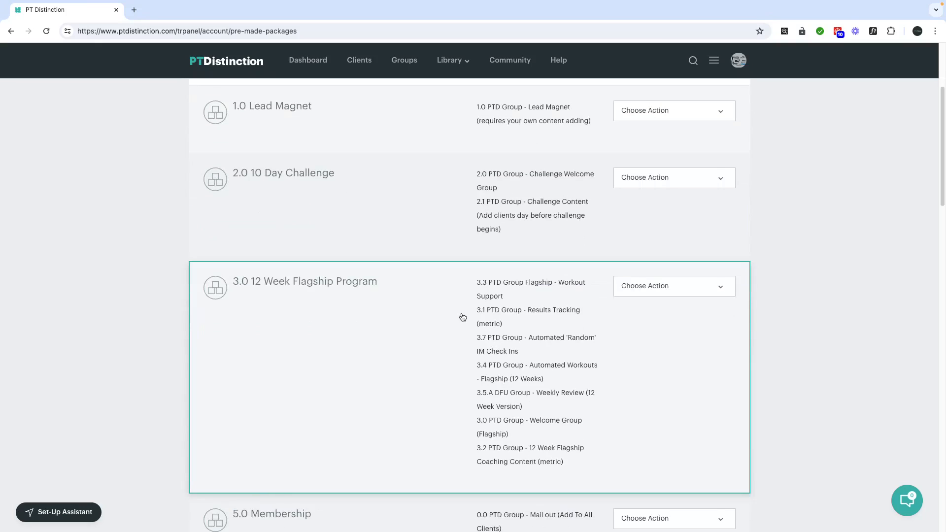
pyautogui.scroll(-3, 463, 317)
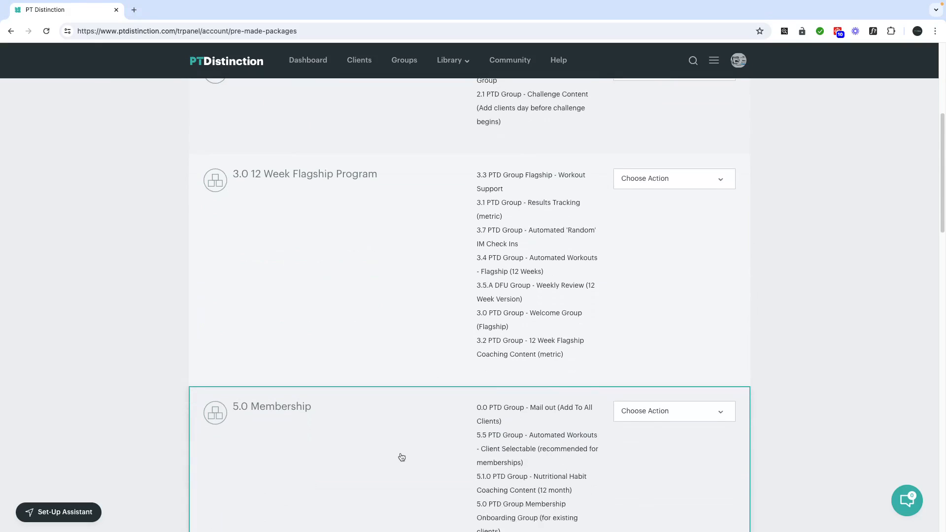
pyautogui.scroll(3, 535, 448)
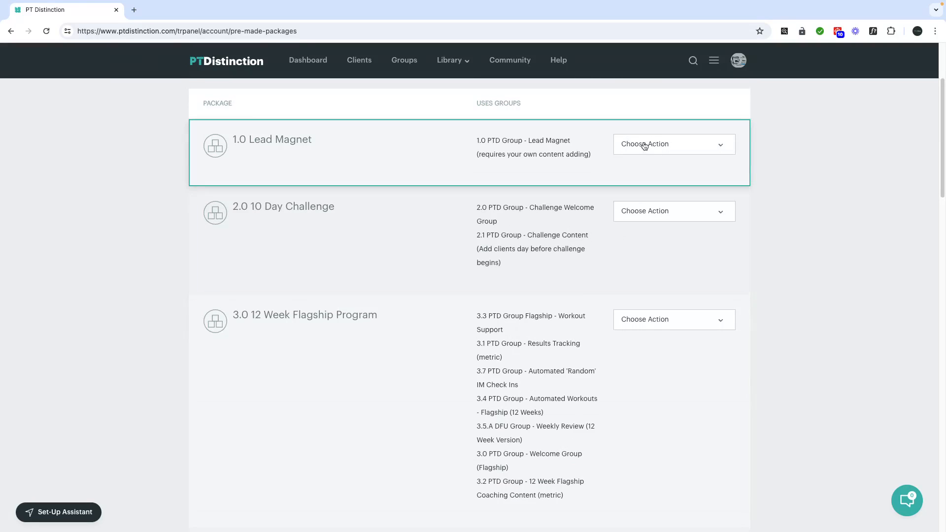
# Review the 1.0 Lead Magnet package's Add To Groups list, then close it
pyautogui.click(643, 143)
pyautogui.click(645, 156)
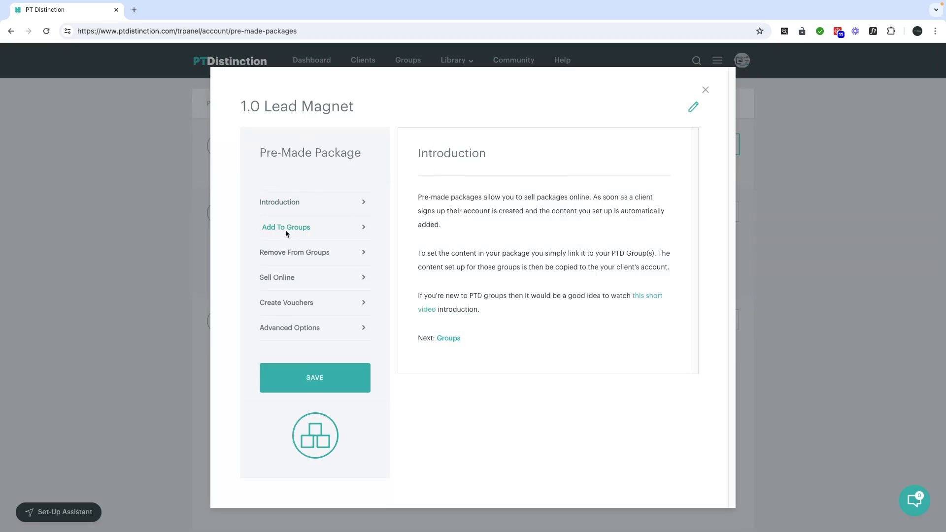
pyautogui.click(283, 217)
pyautogui.scroll(-1, 481, 278)
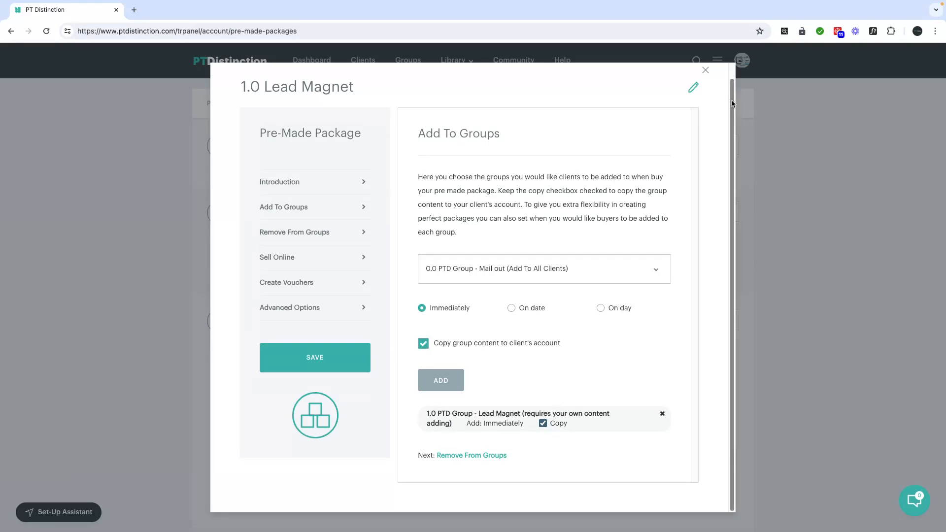
pyautogui.click(705, 70)
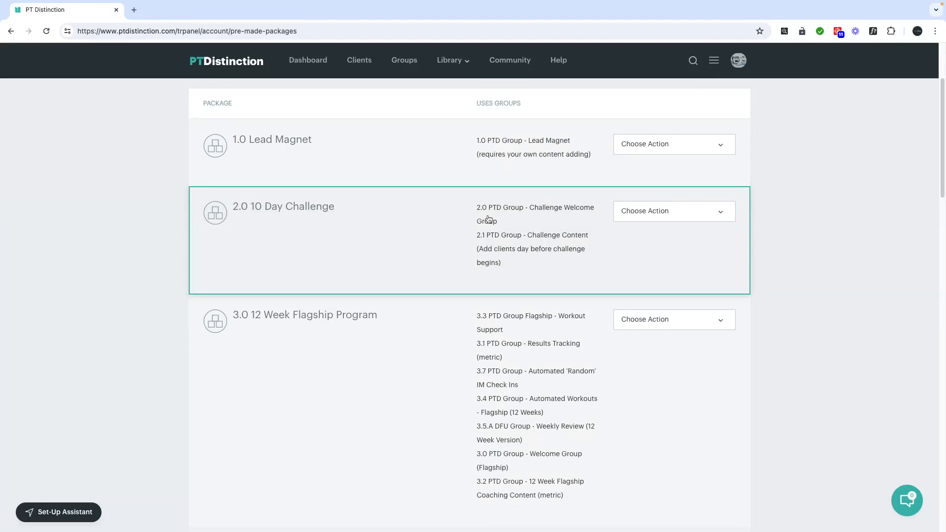
# View the 2.0 10 Day Challenge package's Add To Groups and Remove From Groups lists
pyautogui.click(670, 219)
pyautogui.click(670, 219)
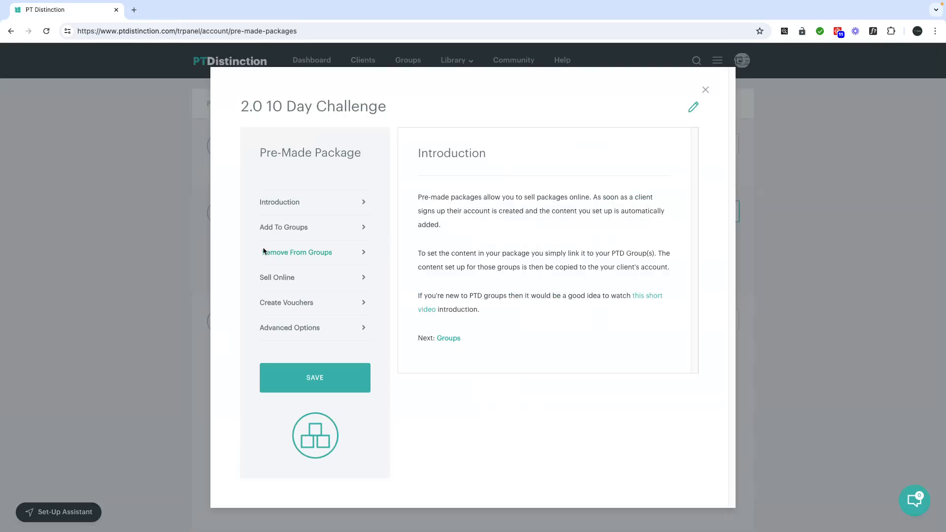
pyautogui.click(297, 229)
pyautogui.scroll(-1, 478, 342)
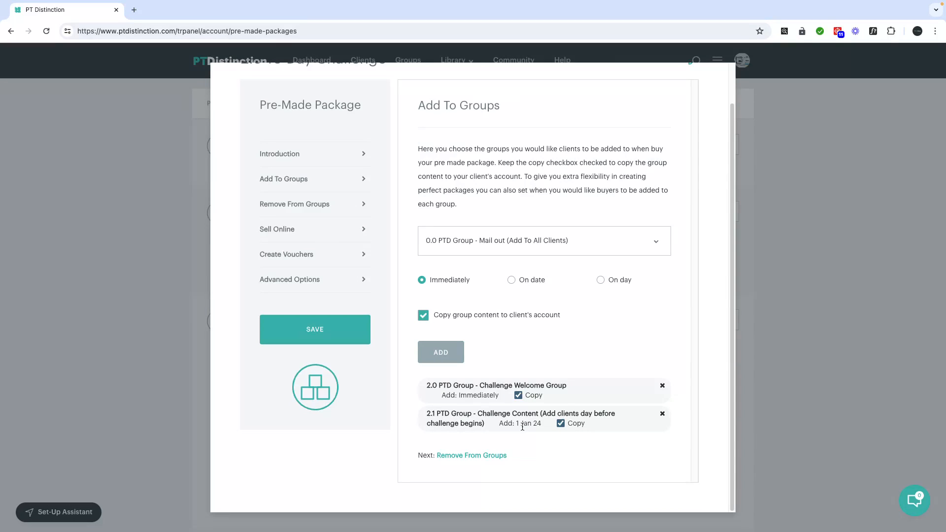
pyautogui.click(309, 204)
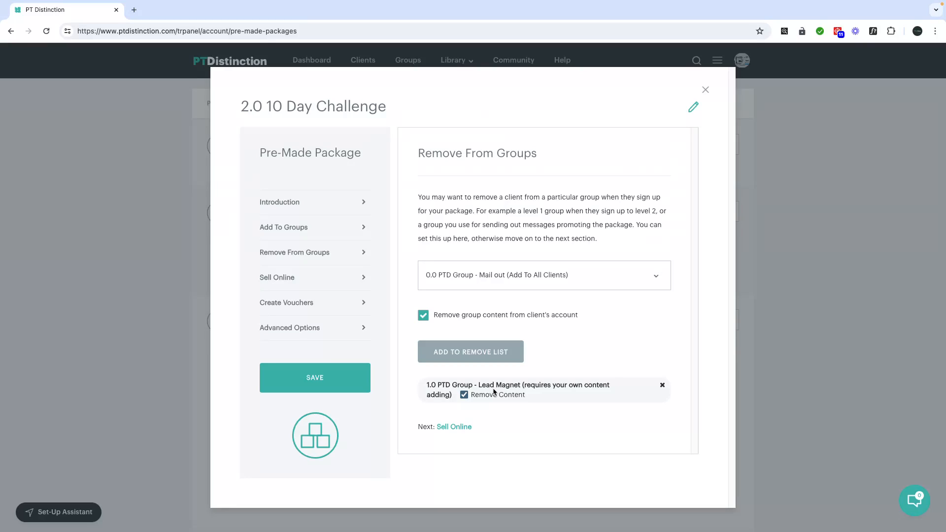
# Close the 10 Day Challenge package and review the 3.0 12 Week Flagship Program's Add To Groups list
pyautogui.click(704, 89)
pyautogui.click(660, 291)
pyautogui.click(650, 304)
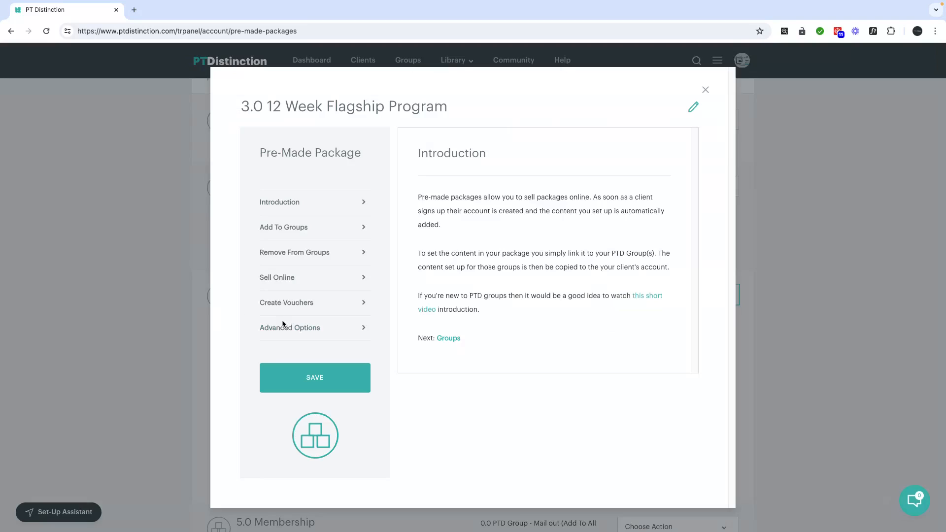
pyautogui.click(293, 226)
pyautogui.scroll(-4, 562, 347)
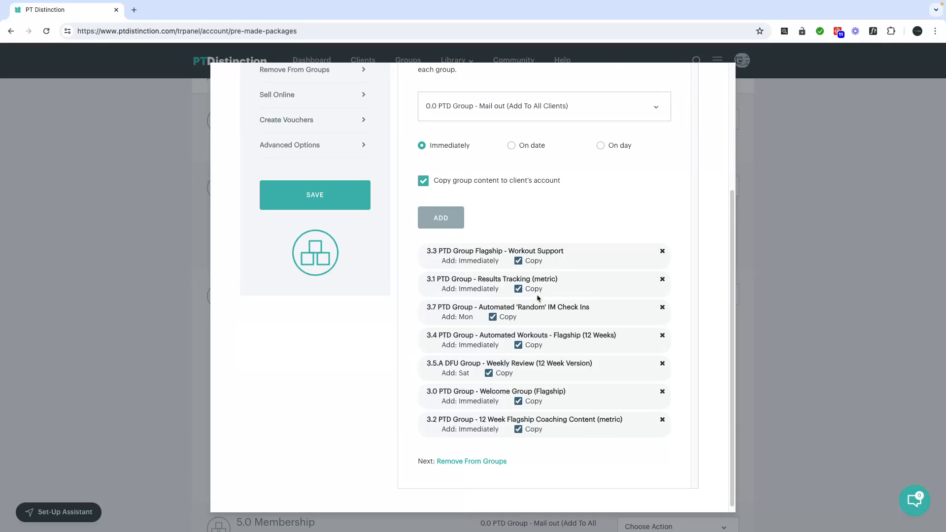
pyautogui.scroll(1, 554, 383)
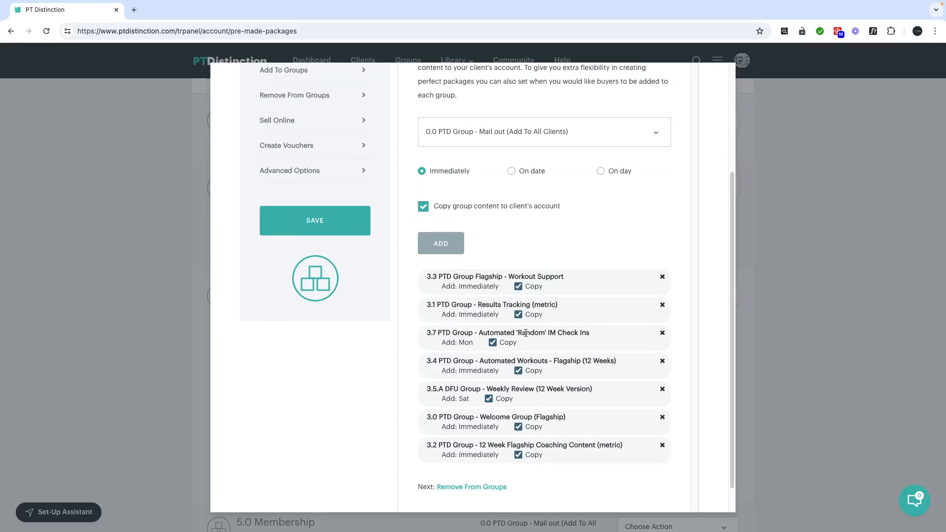
pyautogui.scroll(5, 527, 332)
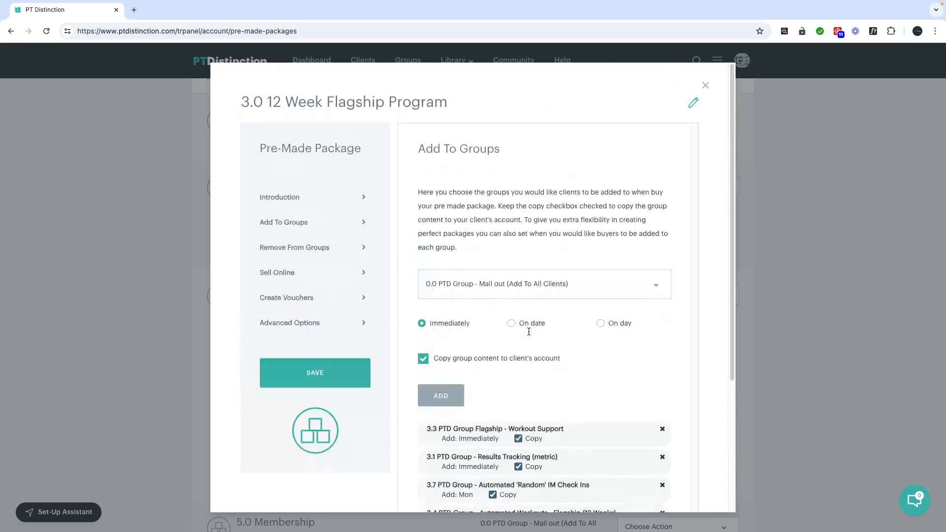
pyautogui.click(705, 85)
pyautogui.scroll(-2, 555, 342)
pyautogui.scroll(-1, 556, 344)
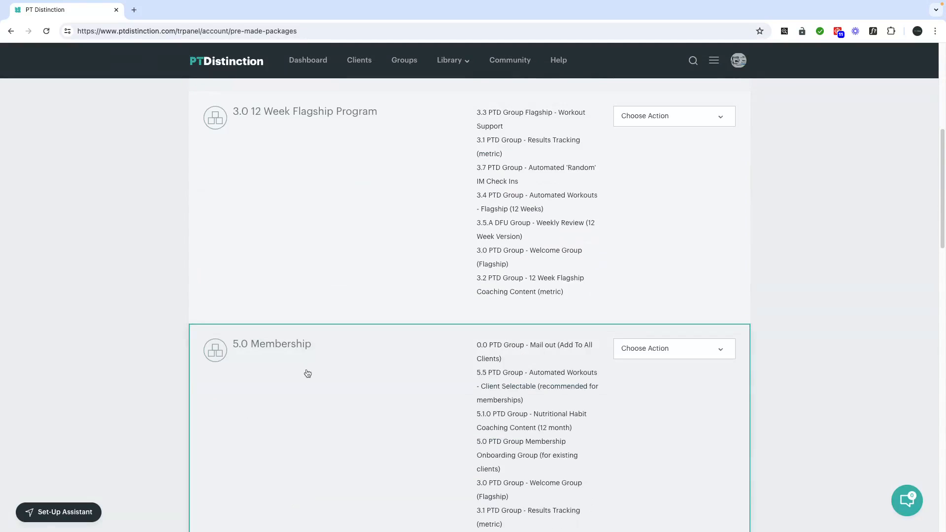
# Review the 5.0 Membership package's Remove From Groups list, including Abandoned Cart and Flagship
pyautogui.click(657, 346)
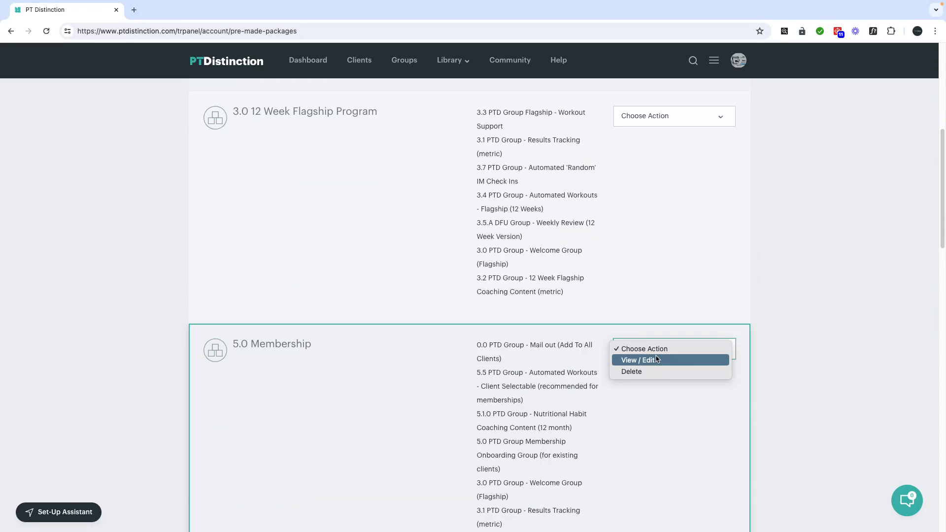
pyautogui.click(656, 359)
pyautogui.click(295, 245)
pyautogui.scroll(-2, 567, 363)
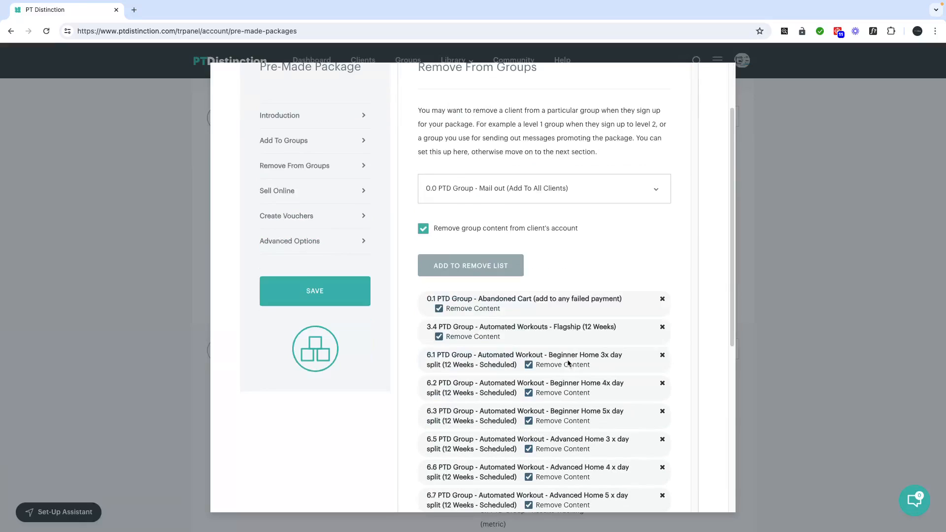
pyautogui.scroll(-3, 567, 363)
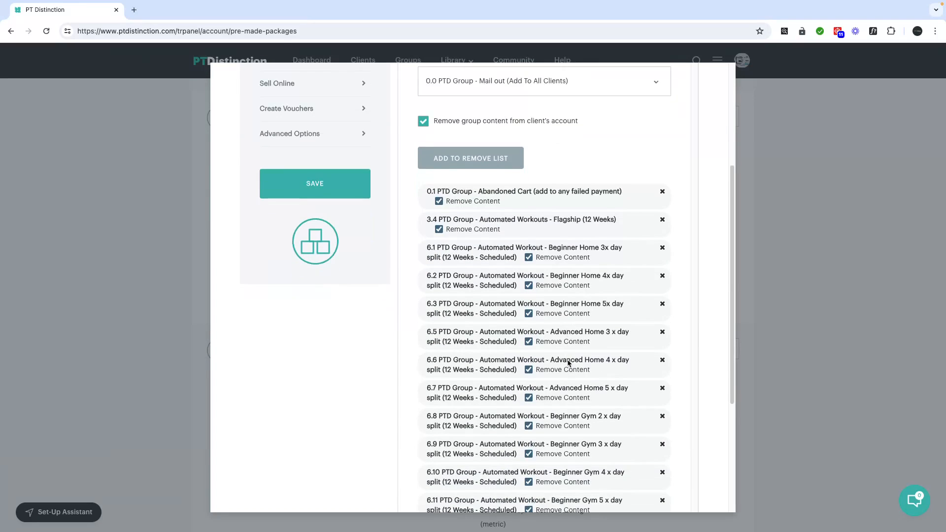
pyautogui.scroll(-3, 568, 363)
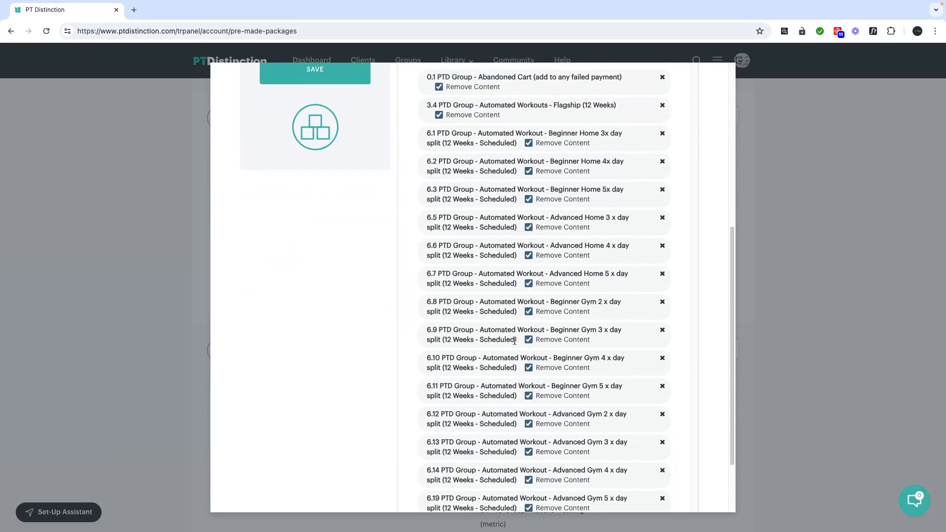
pyautogui.scroll(-1, 514, 340)
pyautogui.scroll(6, 555, 359)
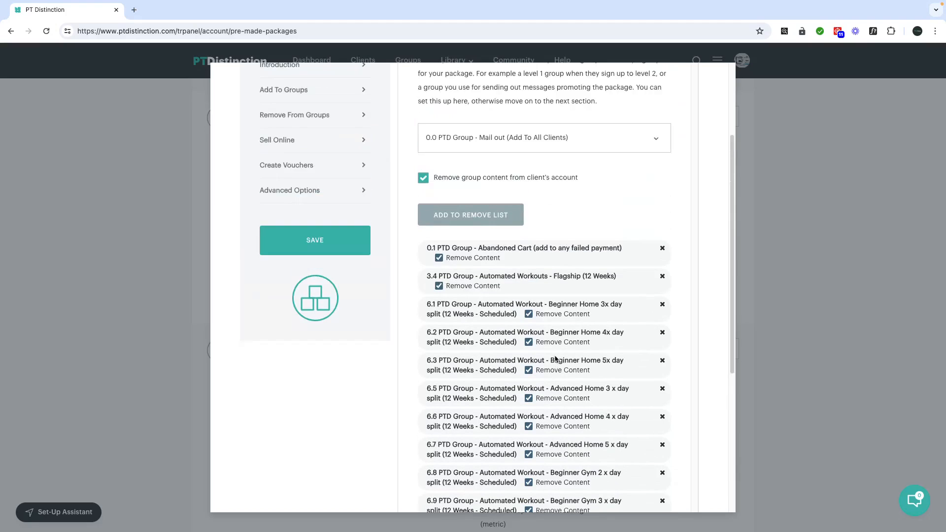
pyautogui.scroll(3, 555, 359)
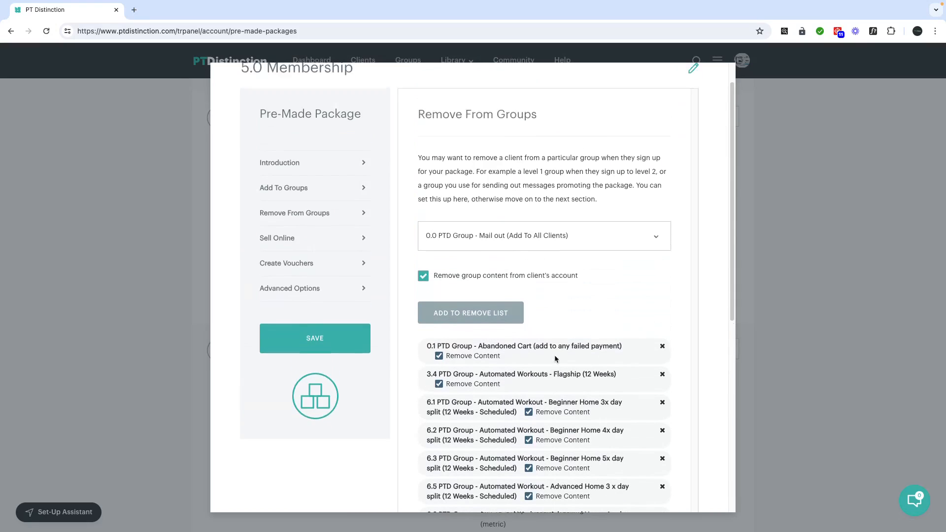
pyautogui.scroll(1, 555, 359)
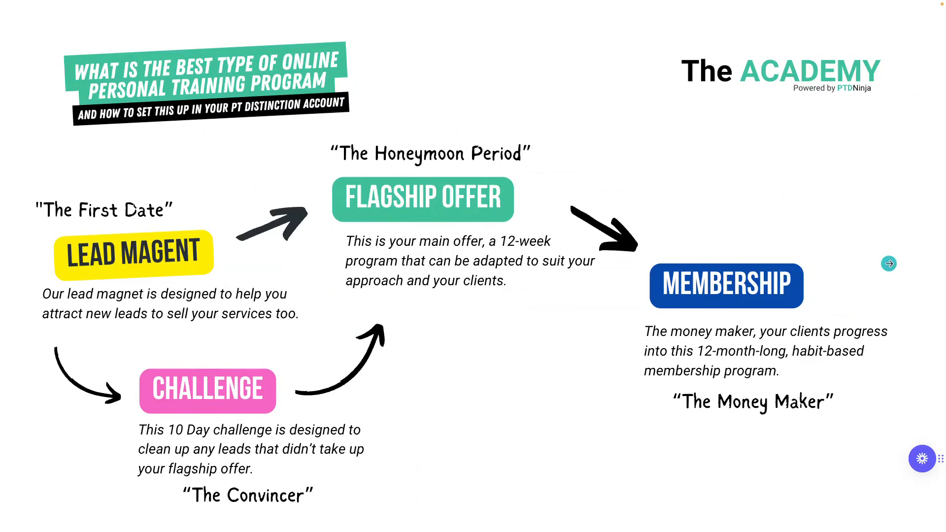
# Close the 5.0 Membership package settings and return to the packages list
pyautogui.click(889, 263)
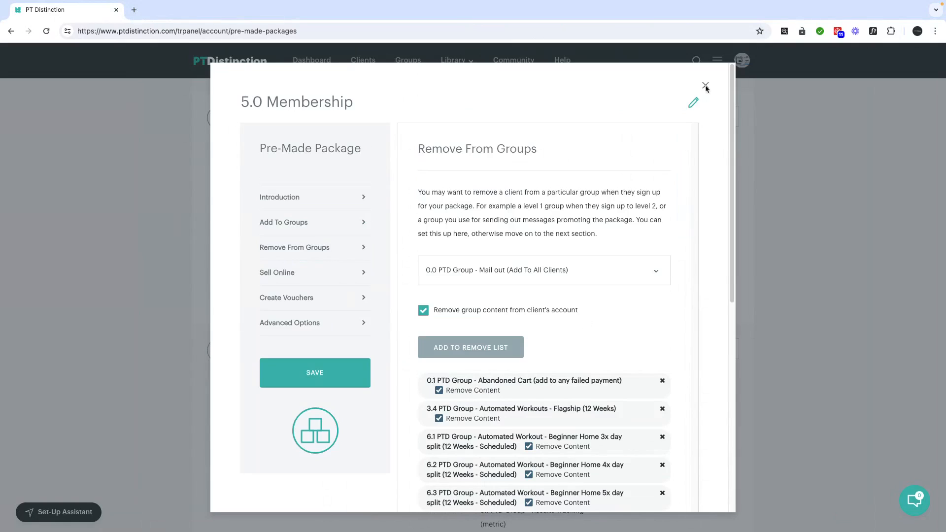
pyautogui.click(705, 86)
pyautogui.scroll(7, 534, 297)
# Copy the 1.0 Lead Magnet's sign-up form URL from its no-payment Sell Online snippet
pyautogui.click(657, 284)
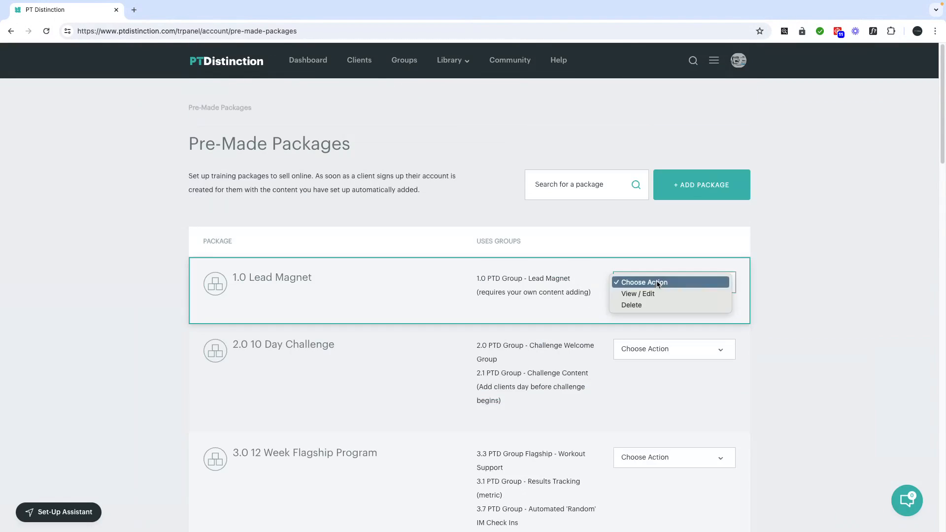
pyautogui.click(640, 293)
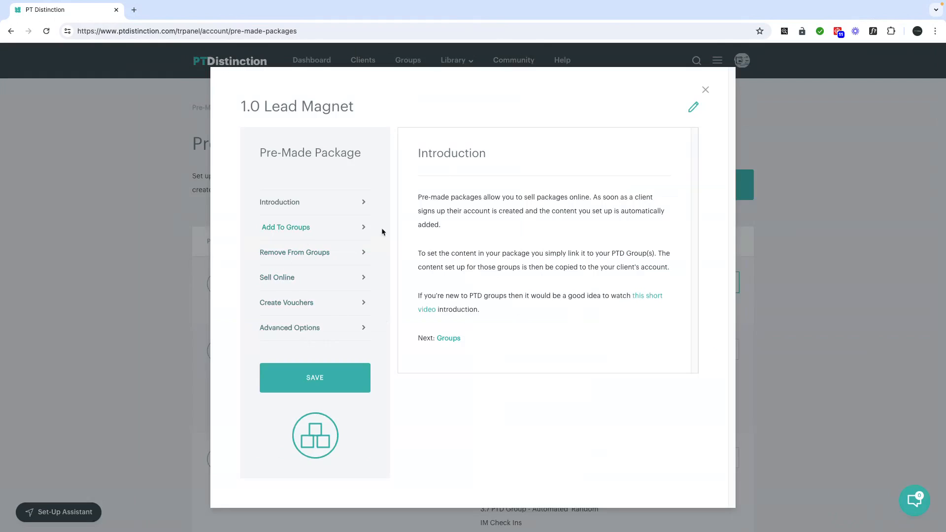
pyautogui.click(280, 278)
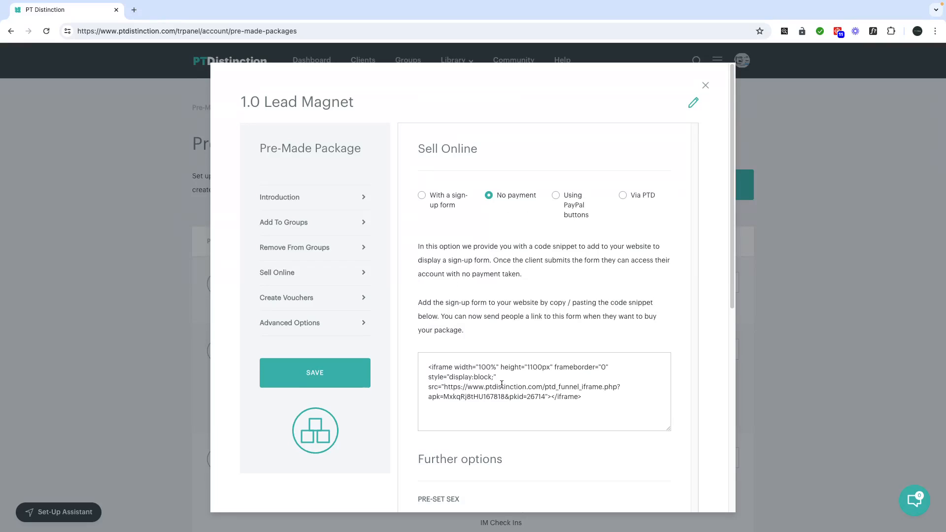
pyautogui.scroll(-1, 464, 371)
pyautogui.moveTo(426, 355); pyautogui.dragTo(580, 385)
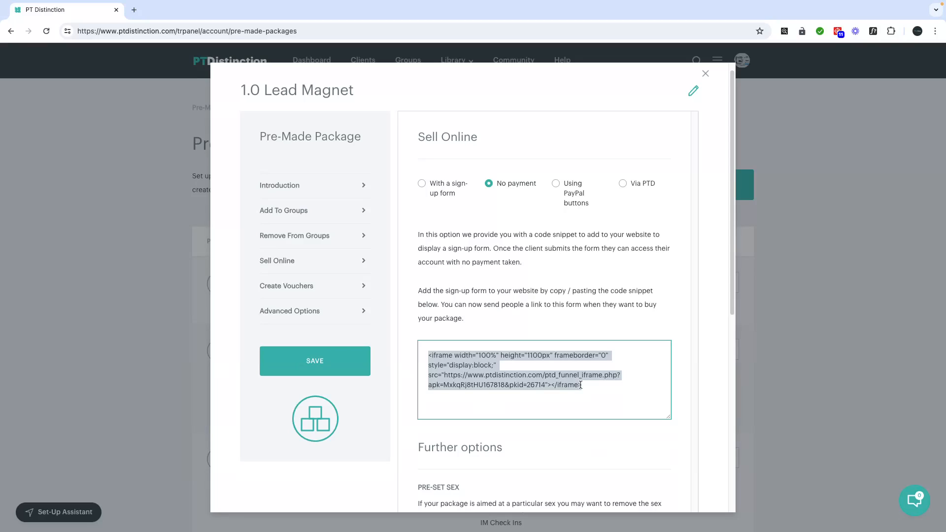
pyautogui.click(450, 375)
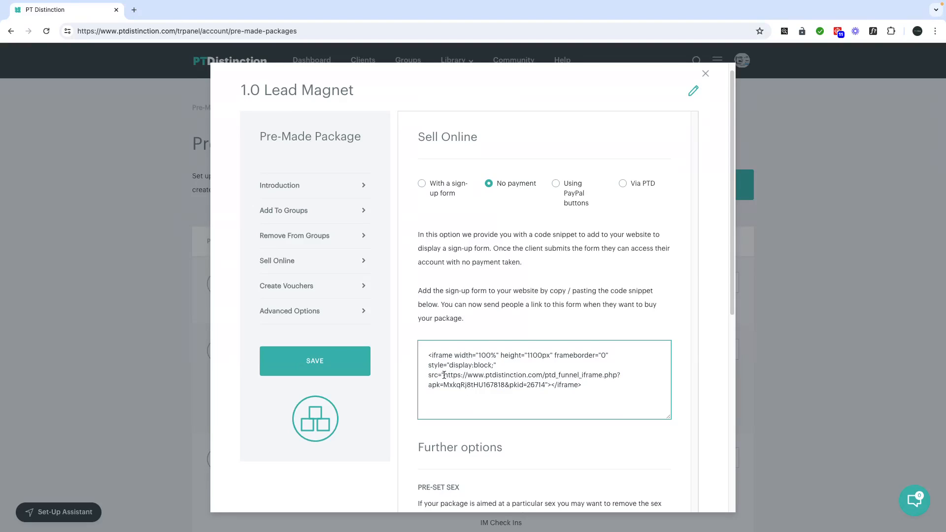
pyautogui.moveTo(443, 375); pyautogui.dragTo(544, 385)
pyautogui.rightClick(507, 376)
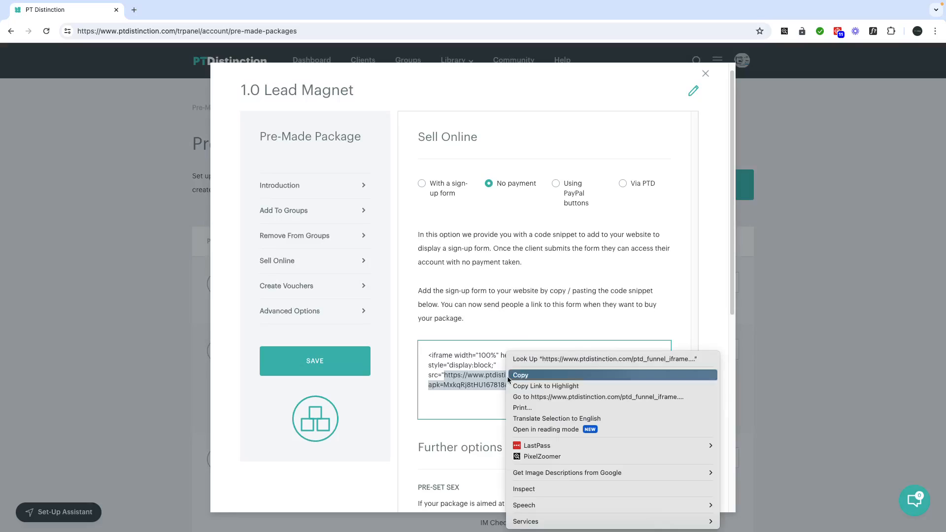
pyautogui.click(521, 376)
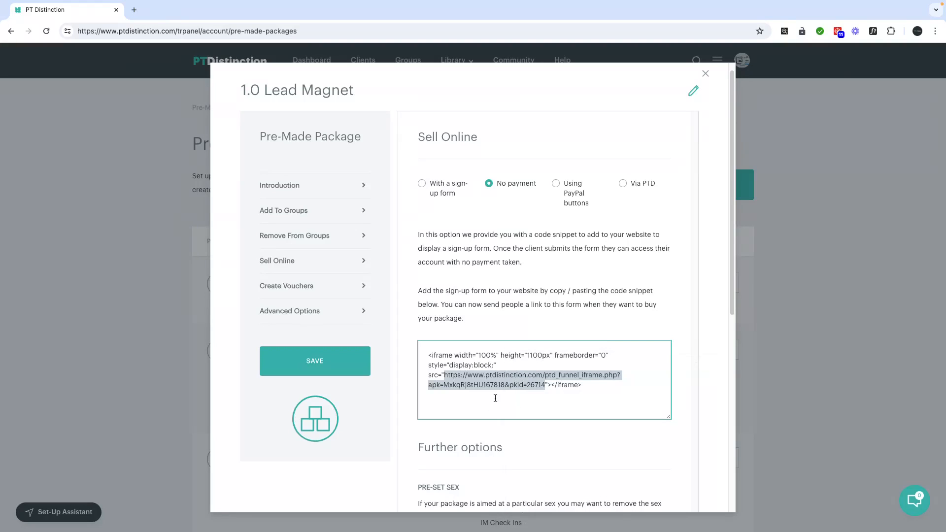
pyautogui.click(704, 74)
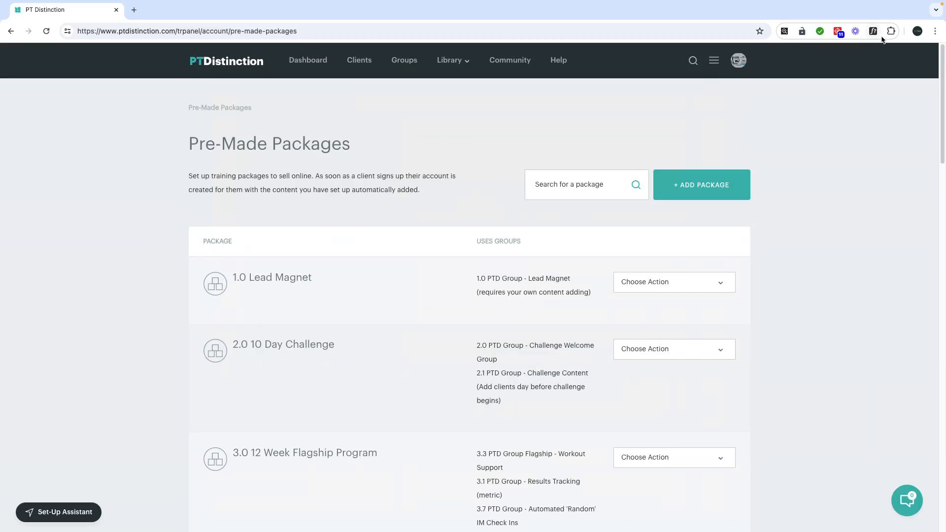
# Load the copied sign-up form in a private window and enter the test client's first and last name
pyautogui.hotkey('ctrl', 'shift', 'n')
pyautogui.hotkey('ctrl', 'v')
pyautogui.press('Return')
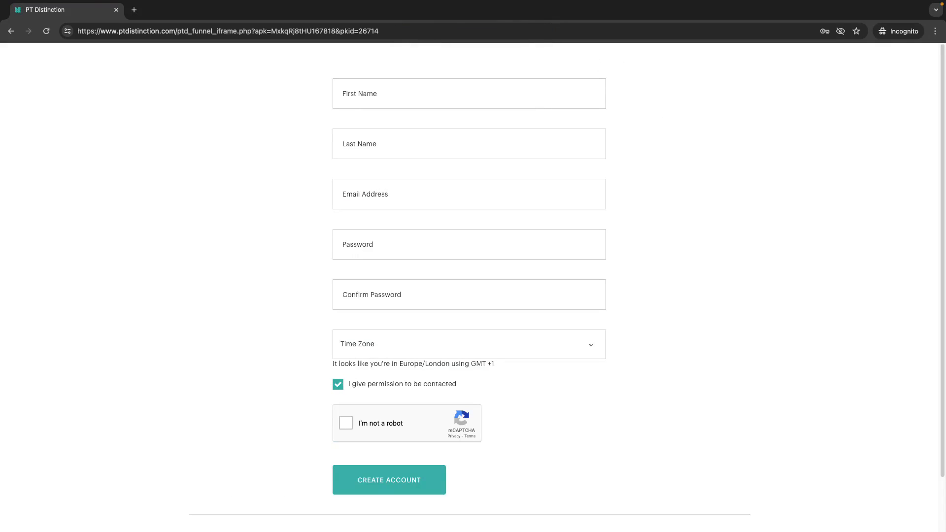
pyautogui.click(371, 98)
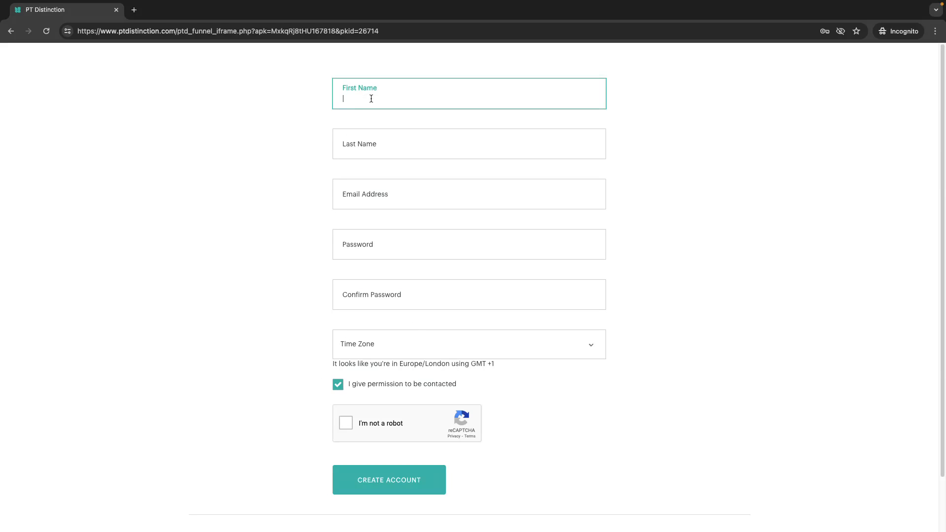
pyautogui.press('capslock')
pyautogui.write('A')
pyautogui.press('capslock')
pyautogui.write('sh')
pyautogui.press('Tab')
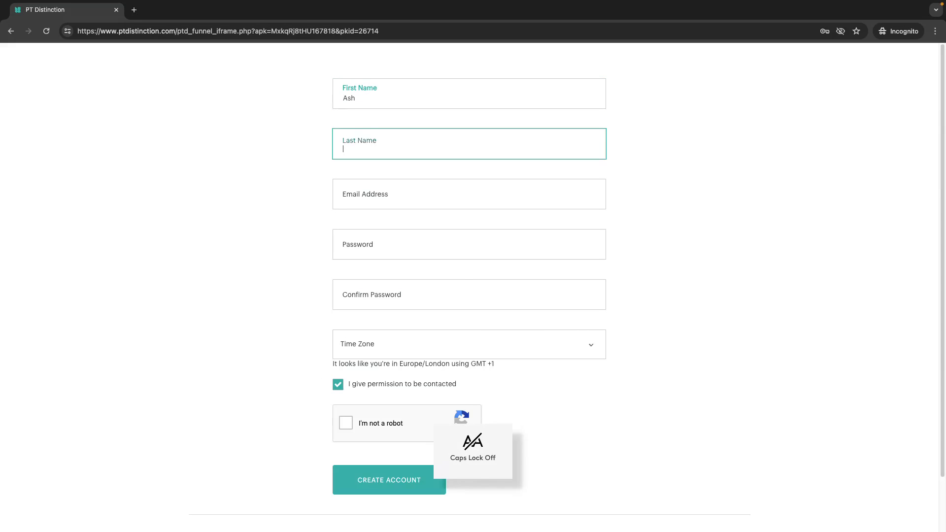
pyautogui.write('Test')
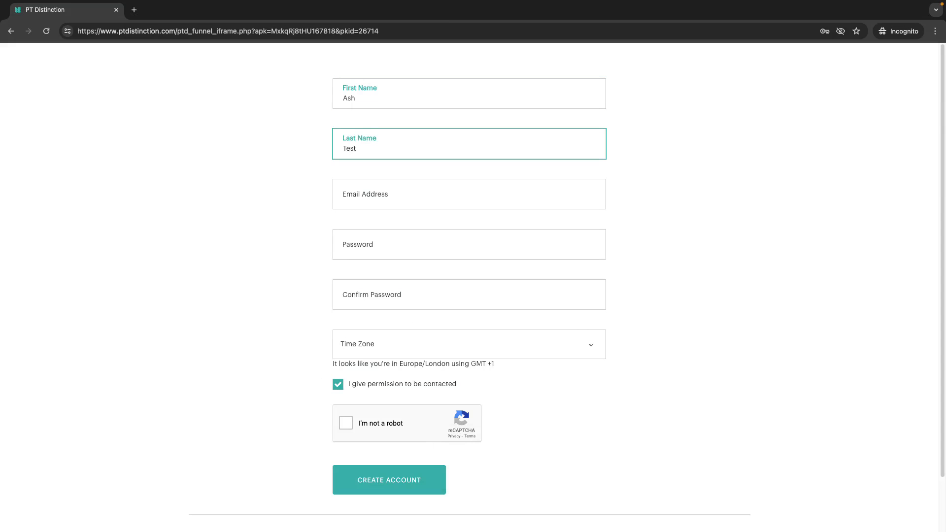
pyautogui.write(' 30 May')
# Enter the test client's email address on the sign-up form
pyautogui.click(359, 196)
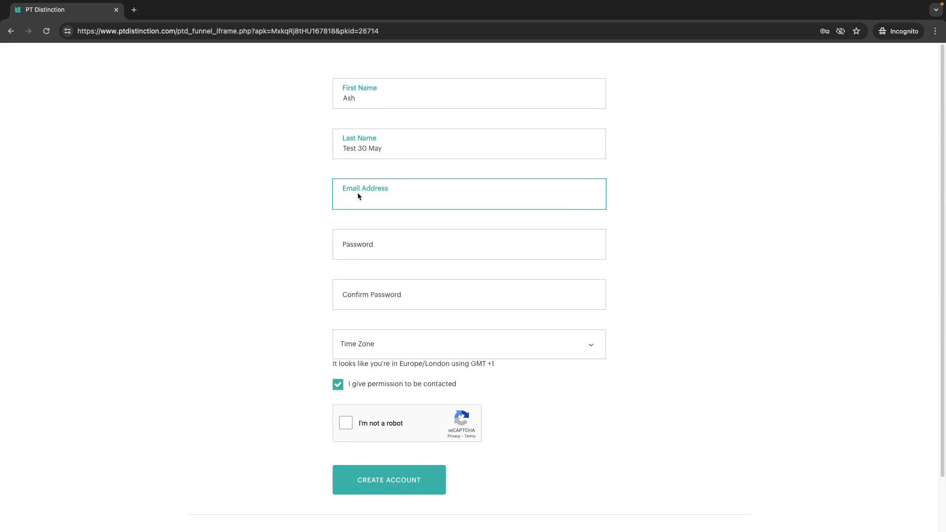
pyautogui.press('super+Left')
pyautogui.moveTo(429, 199); pyautogui.dragTo(335, 196)
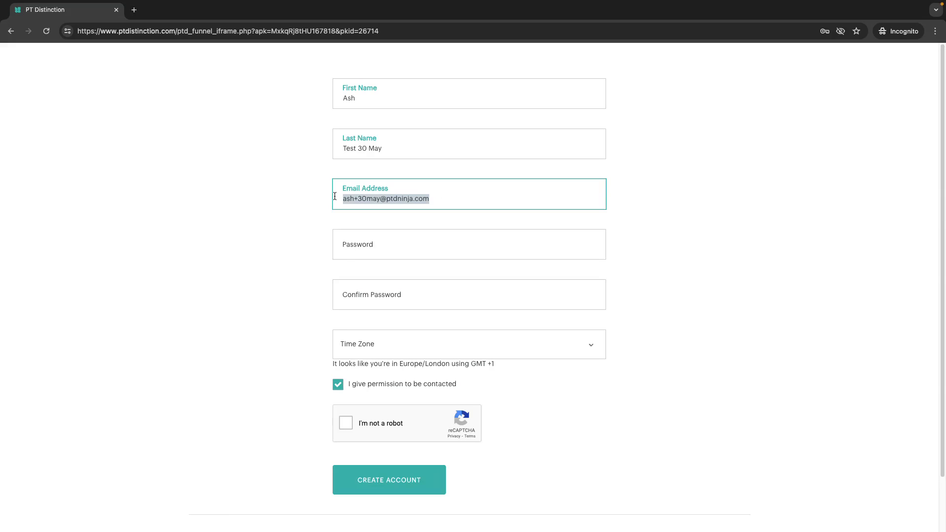
# Fill in and confirm the account password, then start choosing a time zone
pyautogui.click(388, 242)
pyautogui.write('pa')
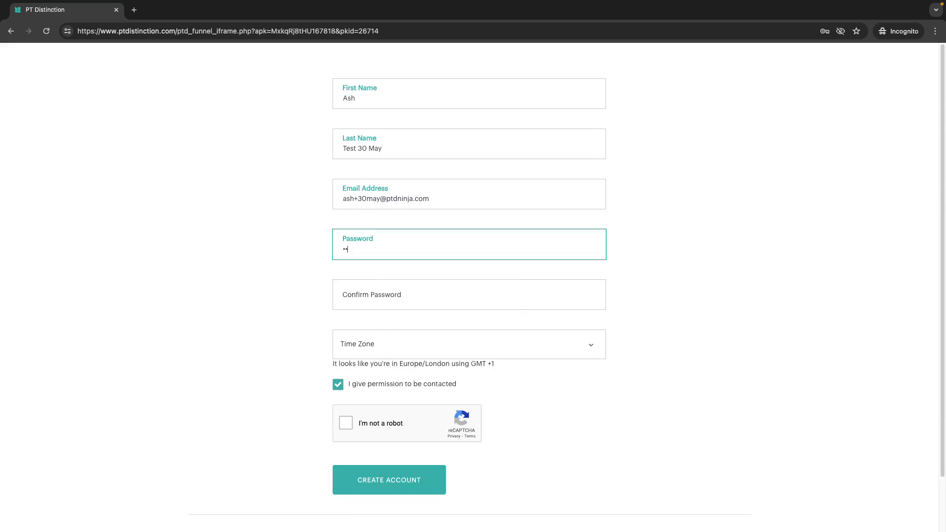
pyautogui.click(370, 302)
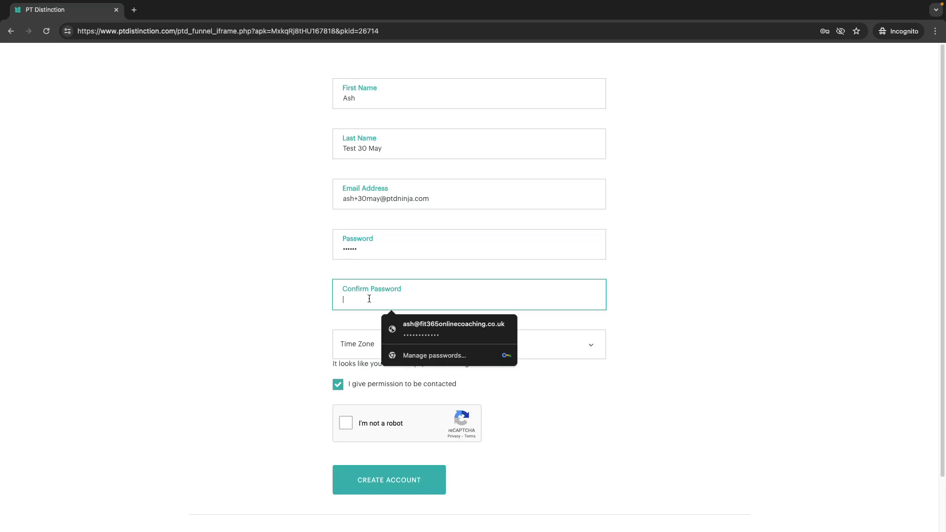
pyautogui.write('p•••••')
pyautogui.click(218, 289)
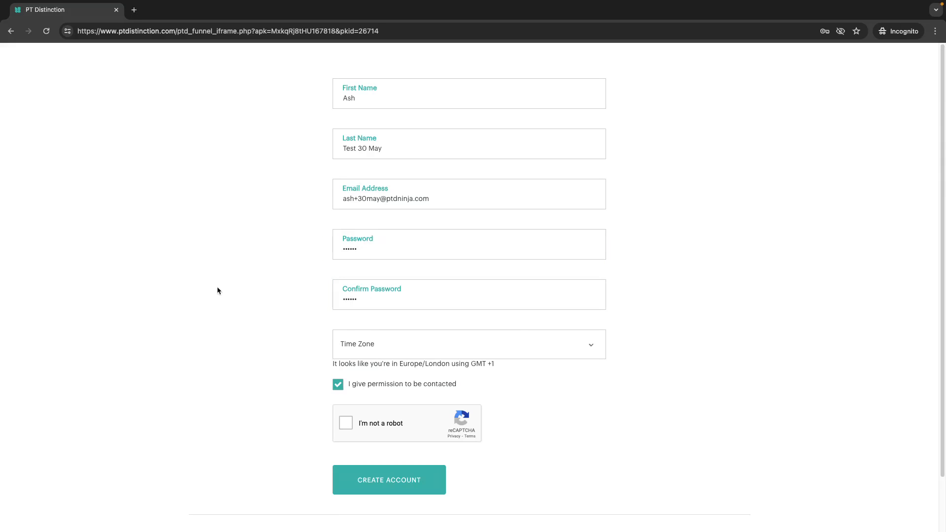
pyautogui.click(387, 339)
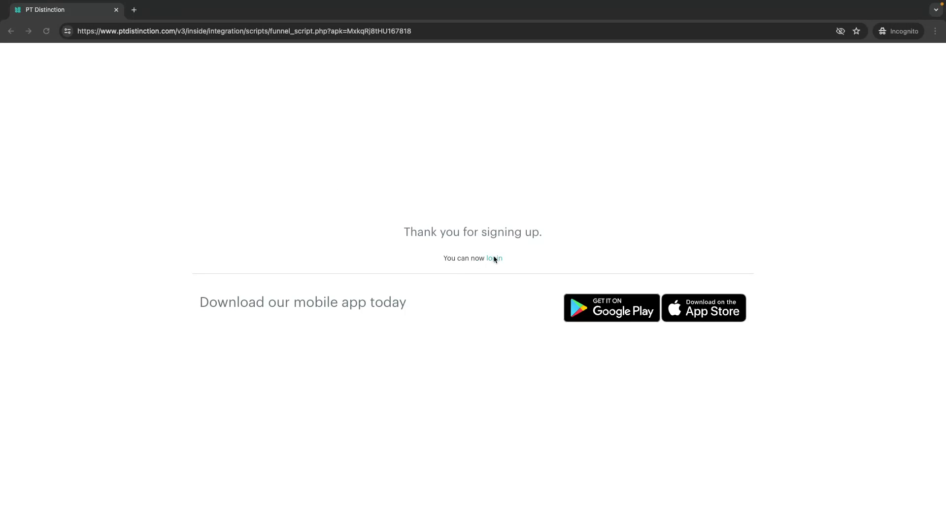
# Back in the coach window, sort Clients by Date added and open the newly signed-up test client
pyautogui.hotkey('ctrl', 'Left')
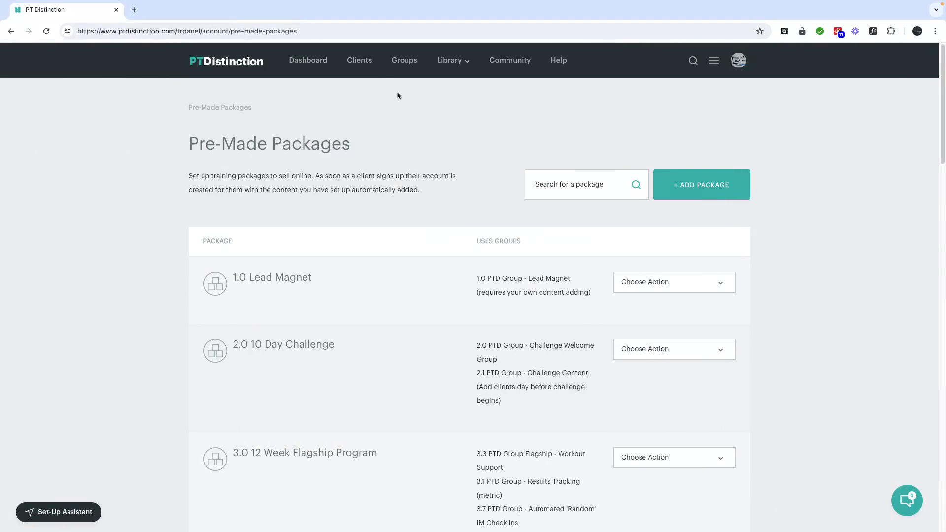
pyautogui.click(365, 64)
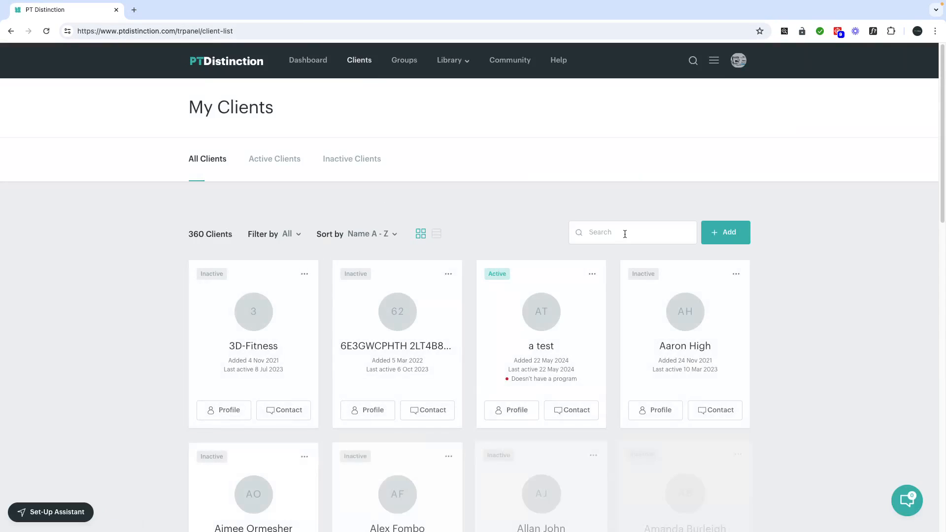
pyautogui.click(376, 234)
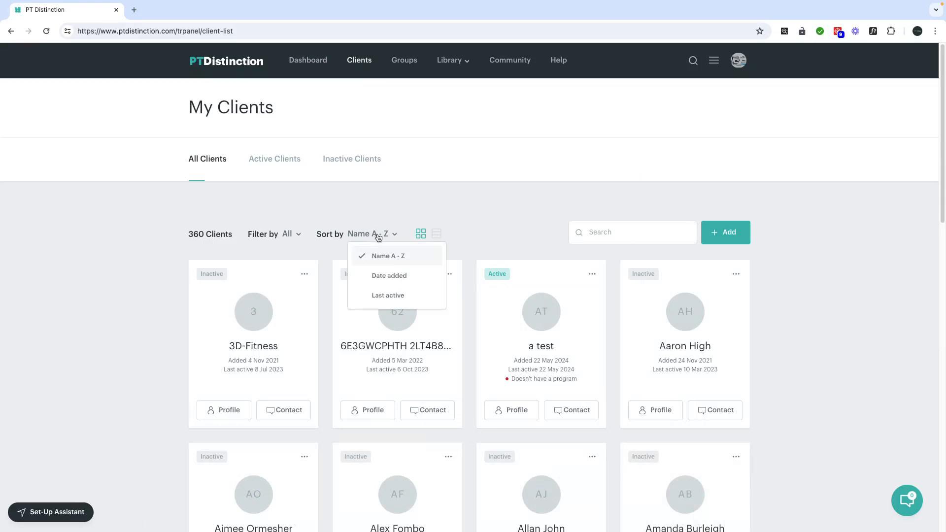
pyautogui.click(392, 276)
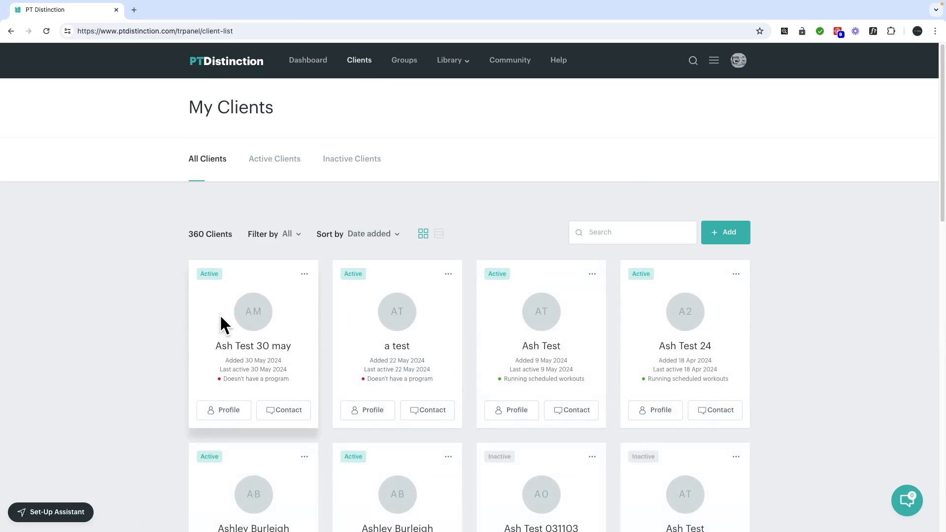
pyautogui.click(276, 347)
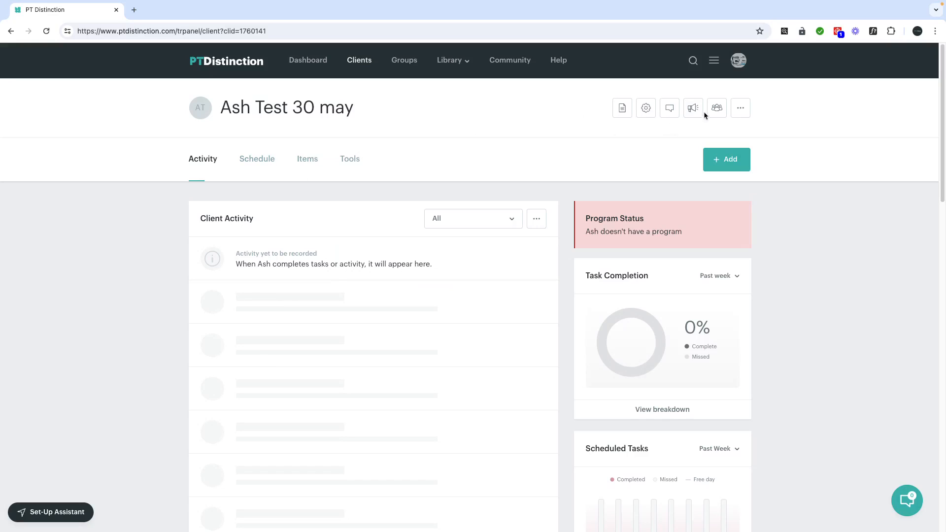
# Check the client's groups and preview the Day 1 lesson from its schedule
pyautogui.click(717, 111)
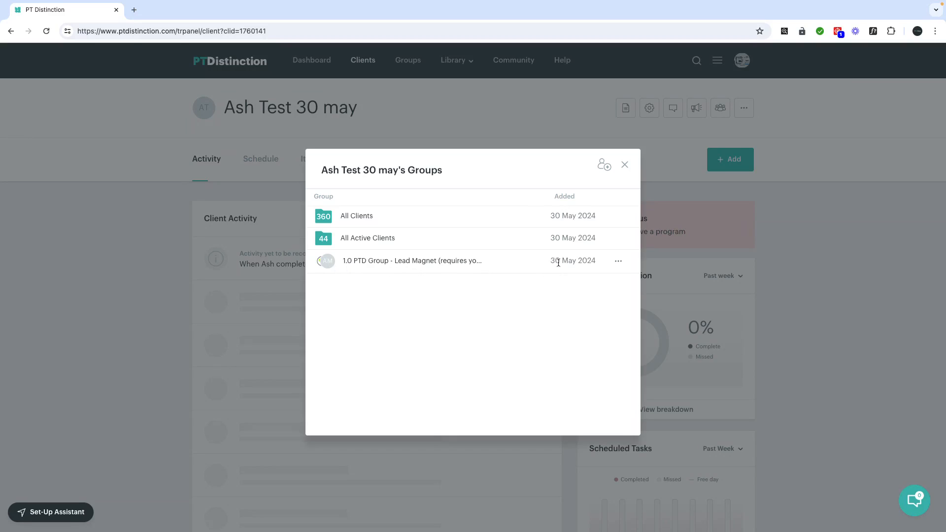
pyautogui.click(624, 164)
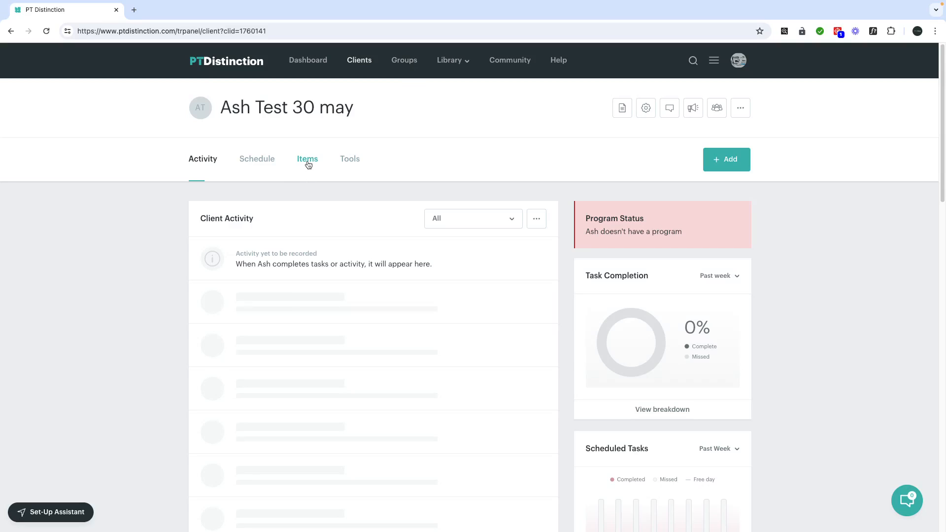
pyautogui.click(256, 158)
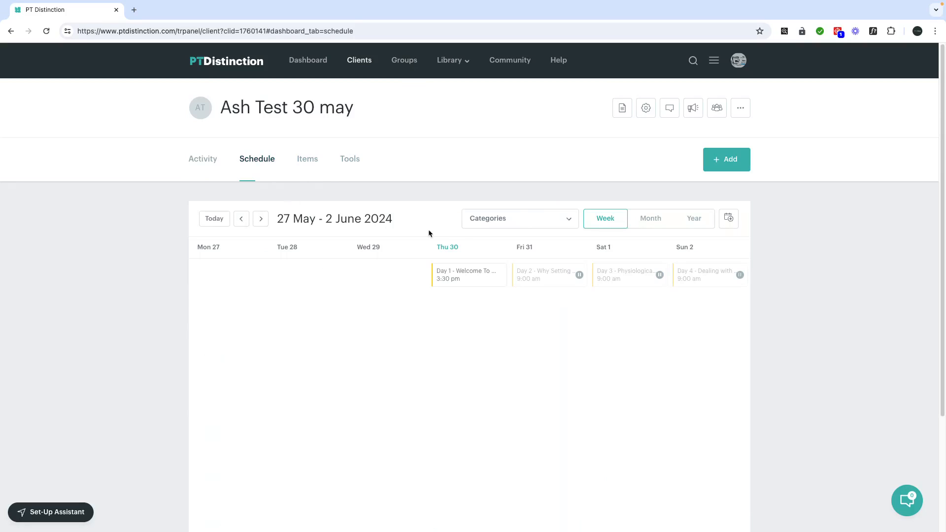
pyautogui.click(478, 280)
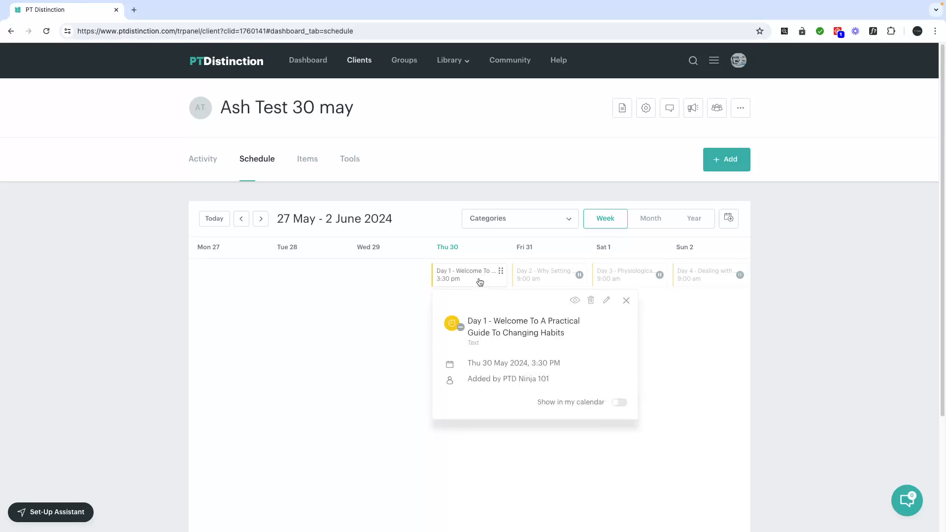
pyautogui.click(574, 301)
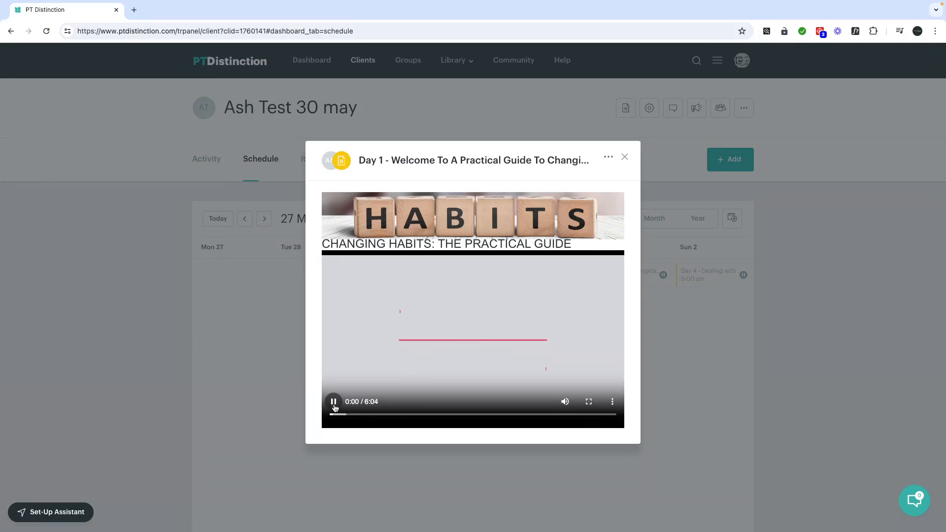
pyautogui.scroll(-2, 441, 372)
pyautogui.scroll(-6, 440, 372)
pyautogui.scroll(3, 480, 372)
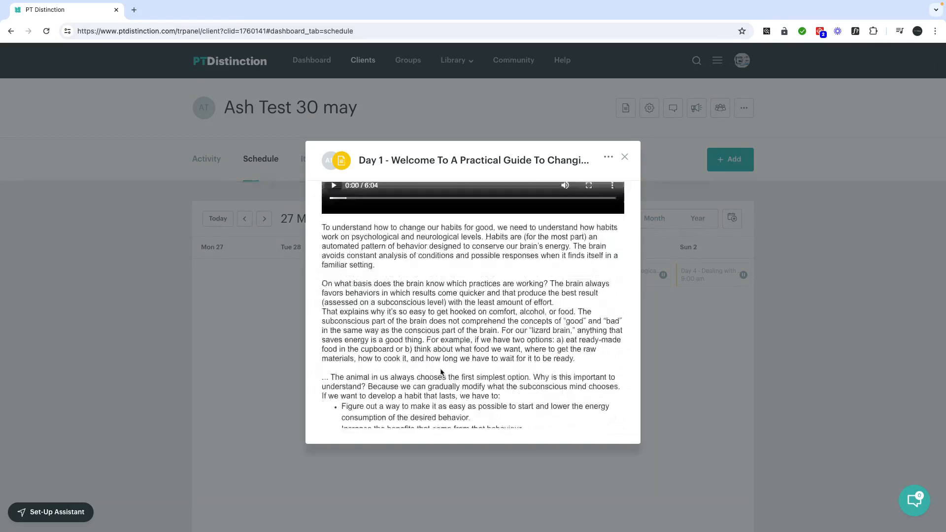
pyautogui.click(624, 157)
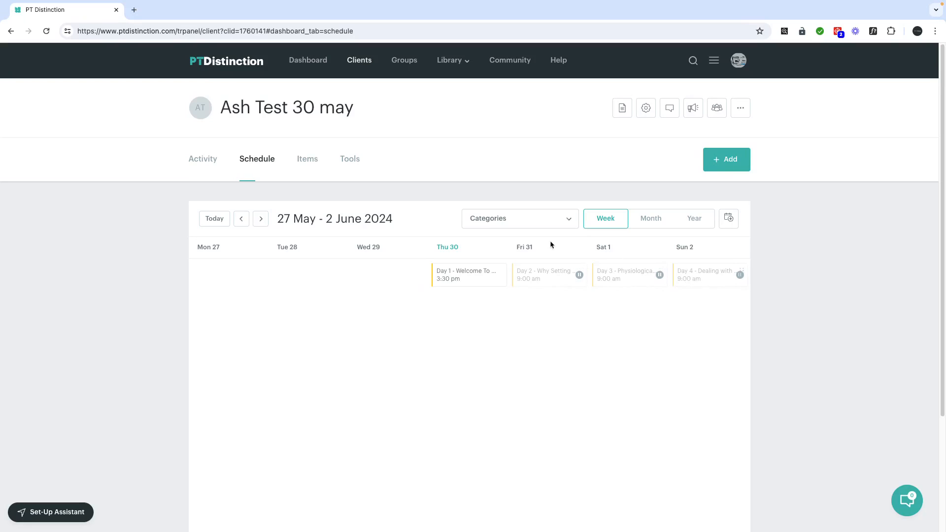
# List the client's five coaching items: Day 1 visible, Days 2–5 scheduled 31.05–03.06.24
pyautogui.click(307, 159)
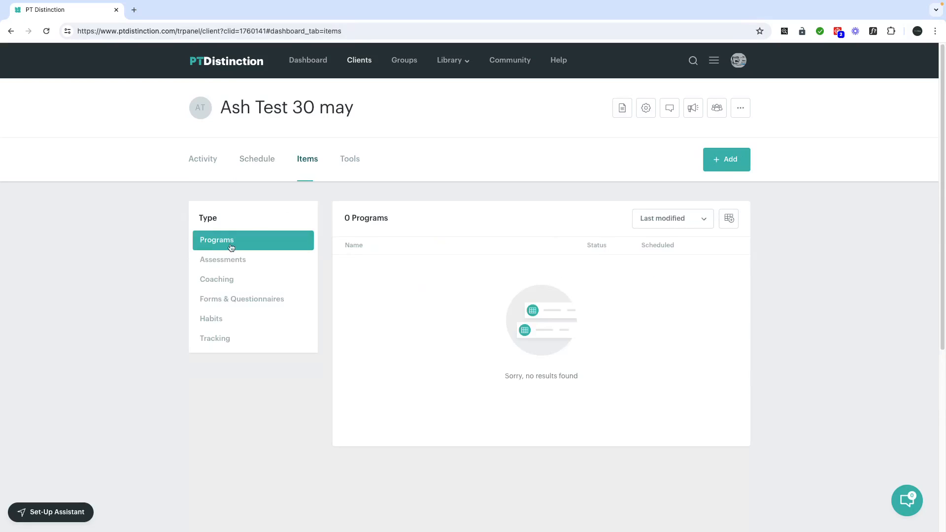
pyautogui.click(222, 279)
pyautogui.scroll(-1, 438, 325)
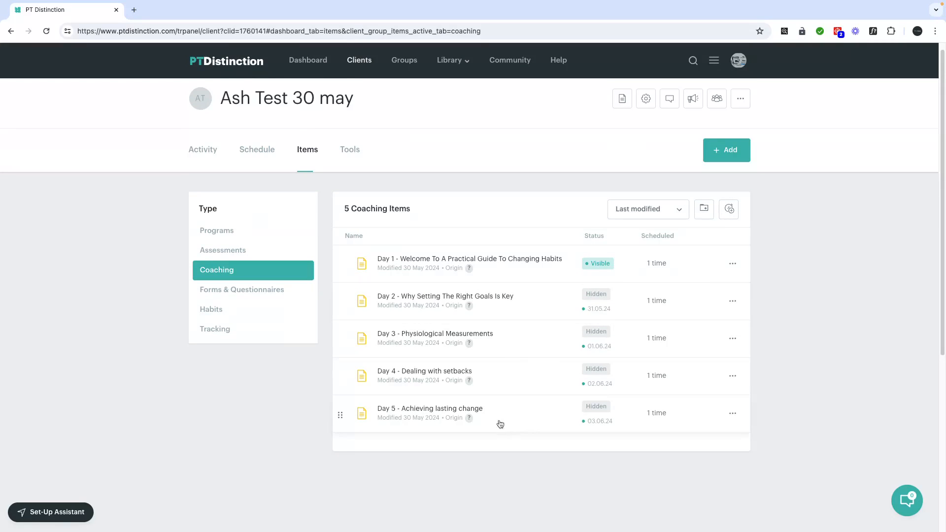
pyautogui.scroll(1, 512, 330)
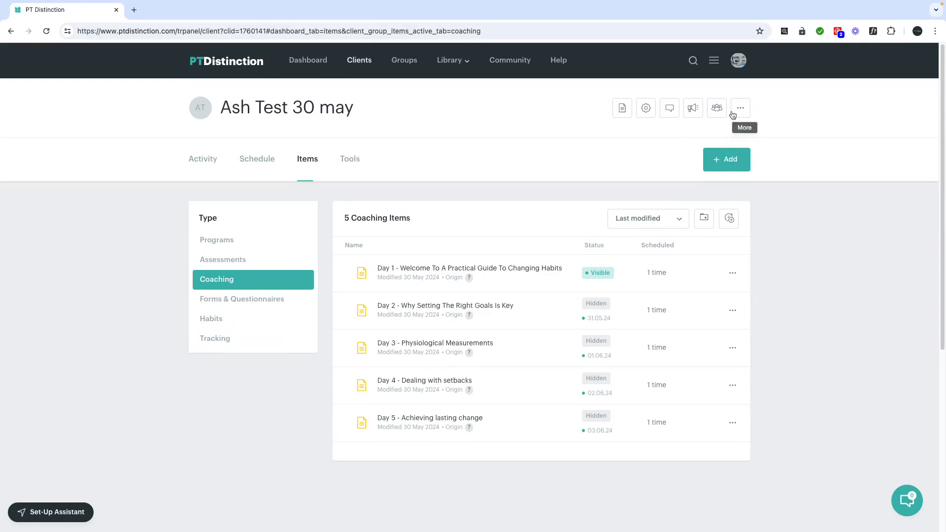
# View the test client's five scheduled emails in the Message Center, then switch to the presentation slides
pyautogui.click(691, 119)
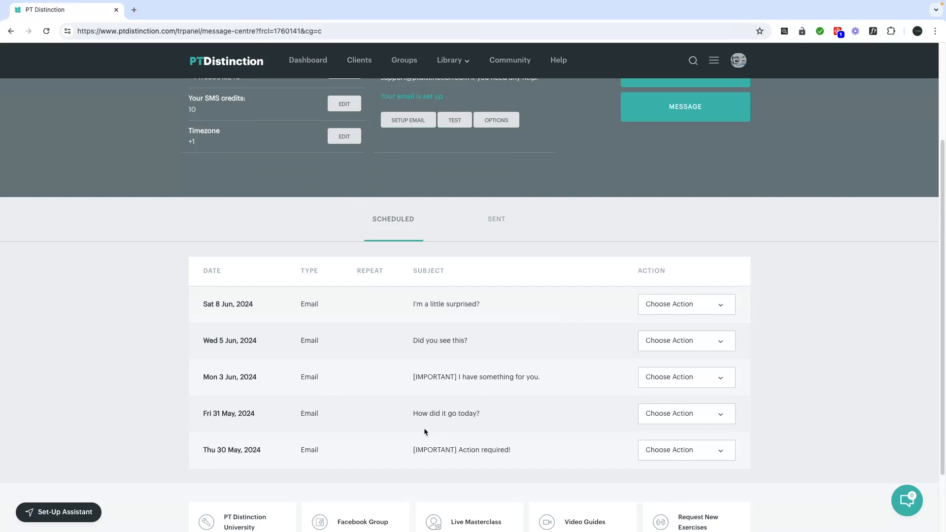
pyautogui.scroll(1, 426, 429)
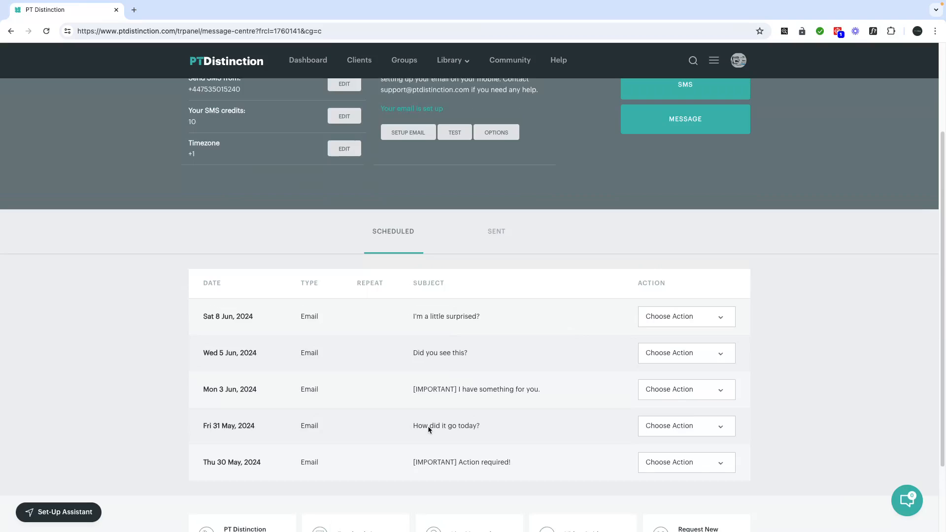
pyautogui.scroll(2, 427, 430)
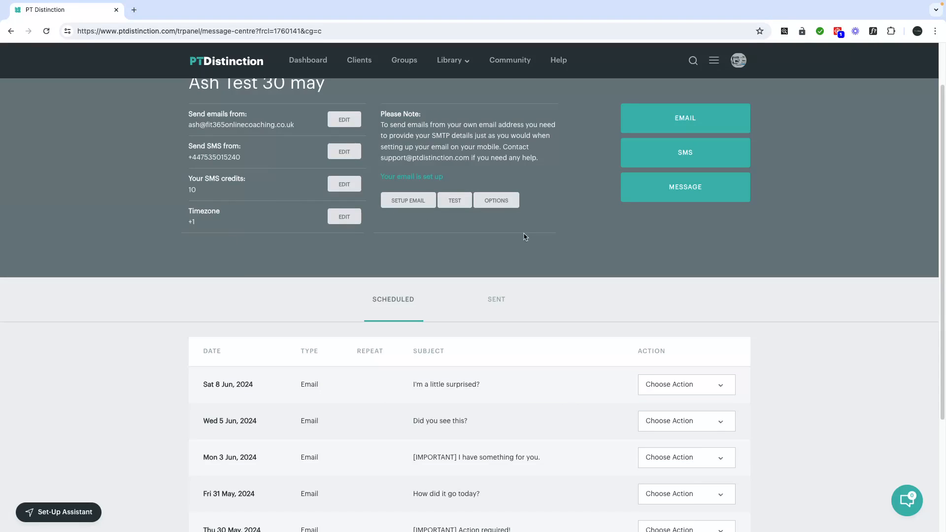
pyautogui.hotkey('ctrl', 'Right')
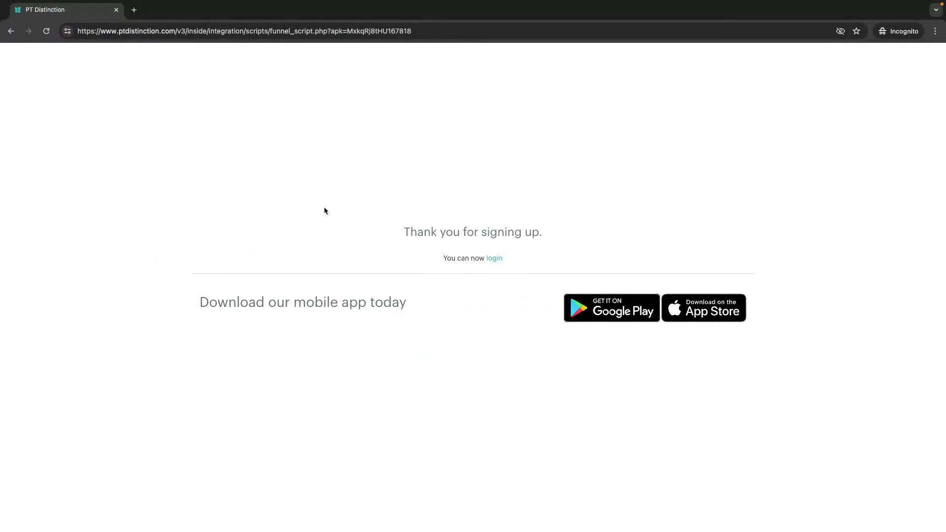
pyautogui.hotkey('ctrl', 'Right')
# Step back to the title slide, then forward to 'What Does This Look Like In PT Distinction?'
pyautogui.click(48, 346)
pyautogui.click(46, 343)
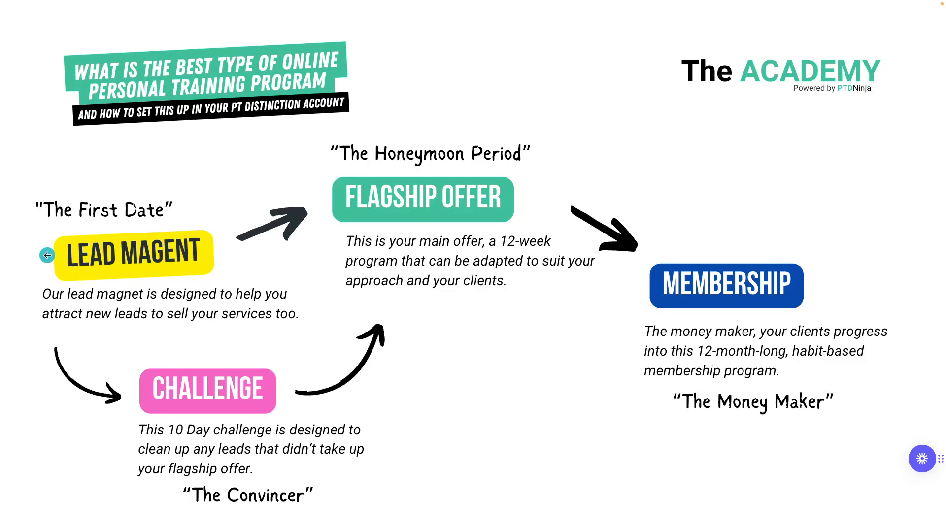
pyautogui.click(47, 255)
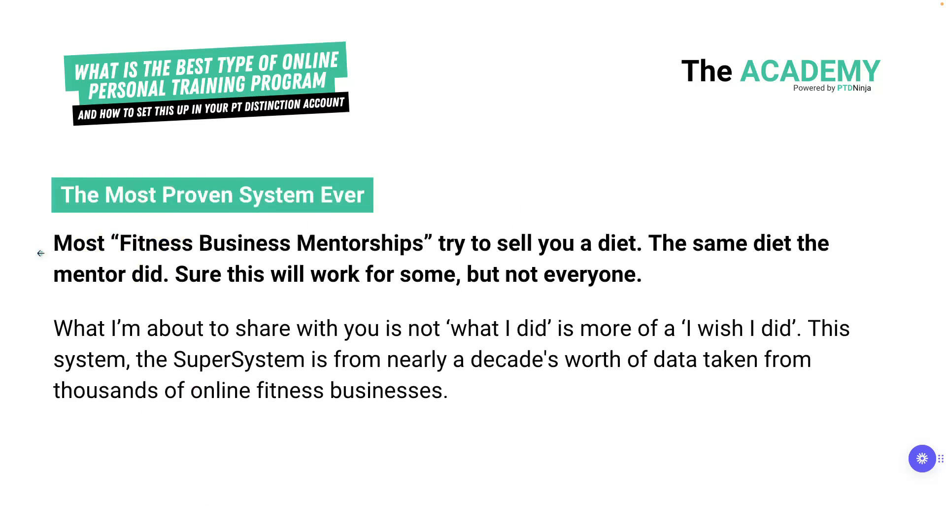
pyautogui.click(47, 255)
pyautogui.click(889, 253)
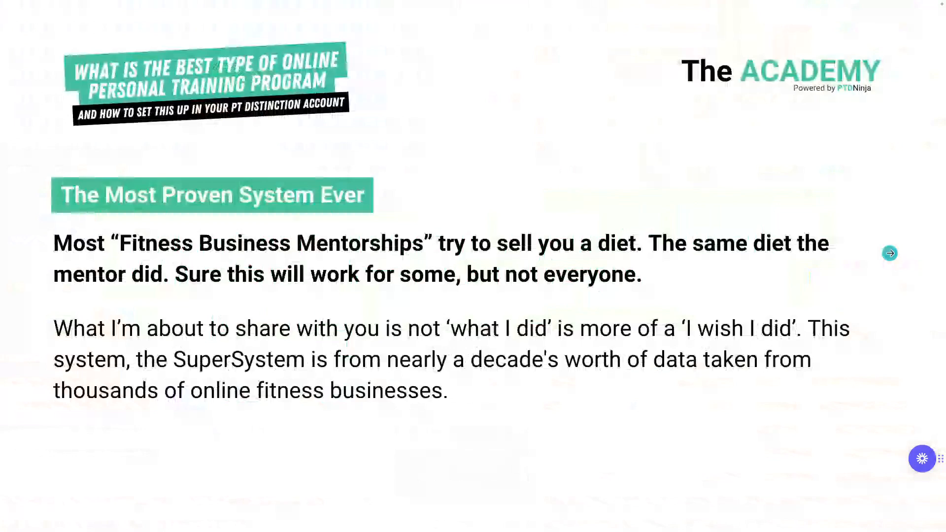
pyautogui.click(890, 253)
pyautogui.click(929, 270)
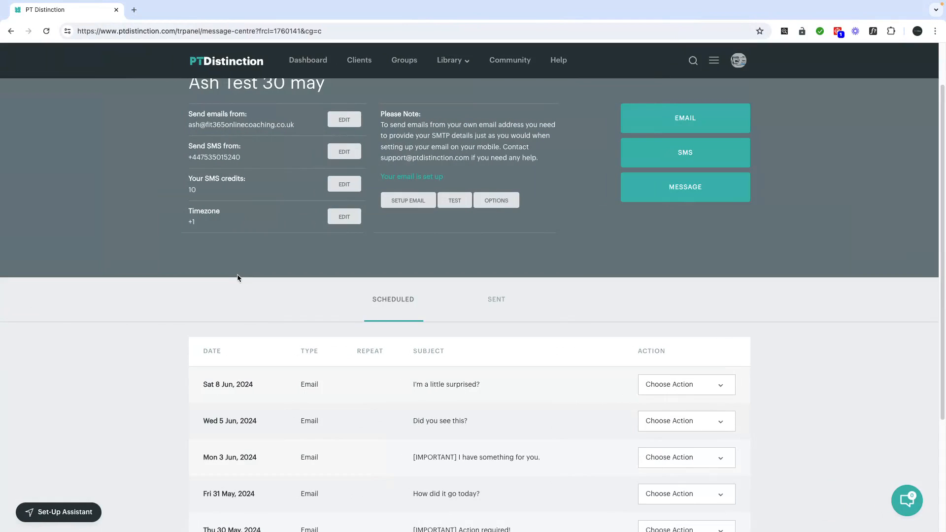
# Leave the client's message centre and go to My Groups, which lists all 121 groups
pyautogui.scroll(1, 559, 302)
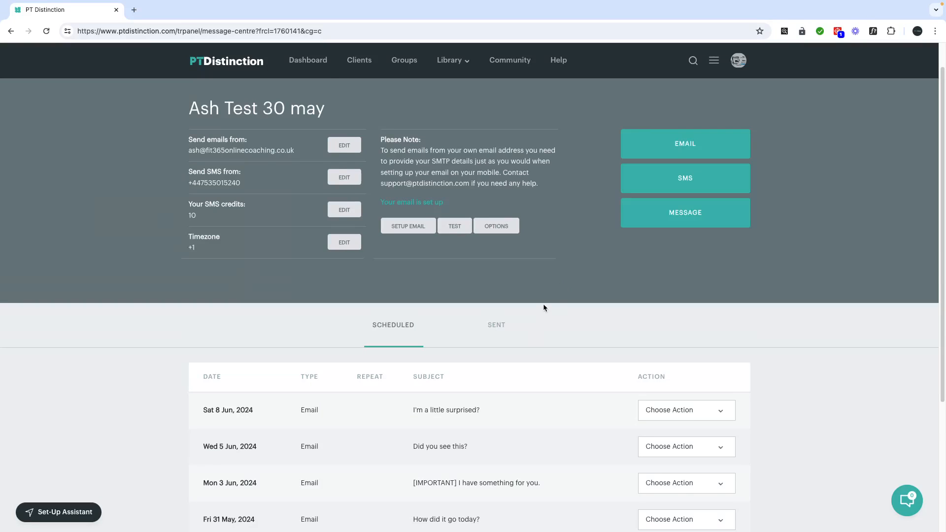
pyautogui.scroll(1, 543, 303)
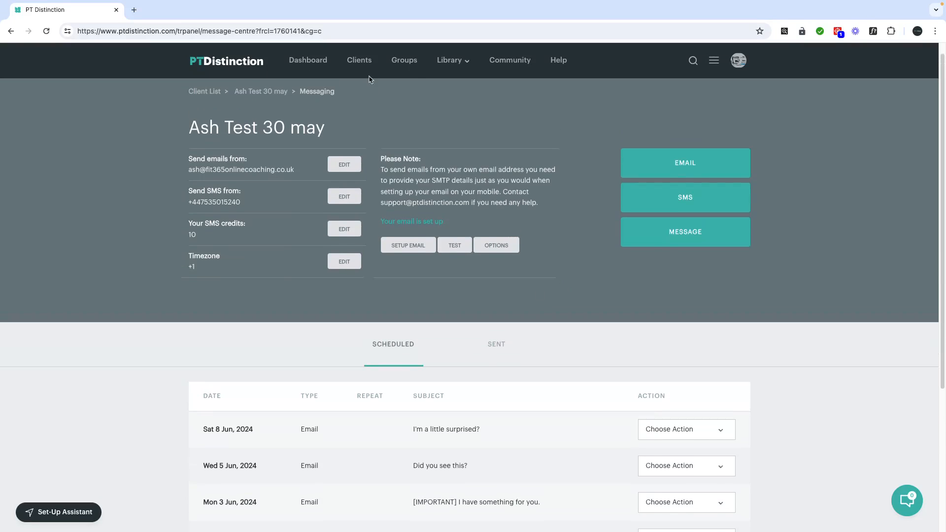
pyautogui.click(407, 65)
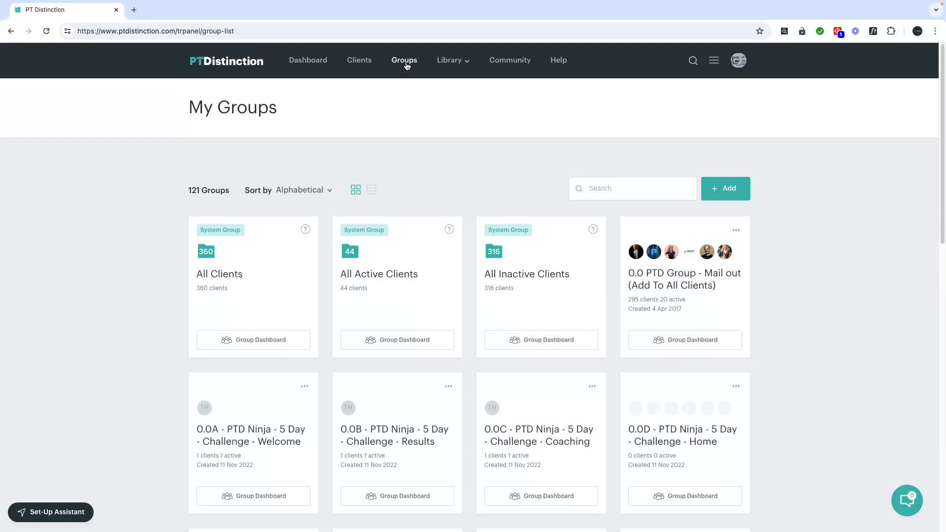
# Search groups for 'lead', open 1.0 PTD Group - Lead Magnet, and start a new group email
pyautogui.write('lead')
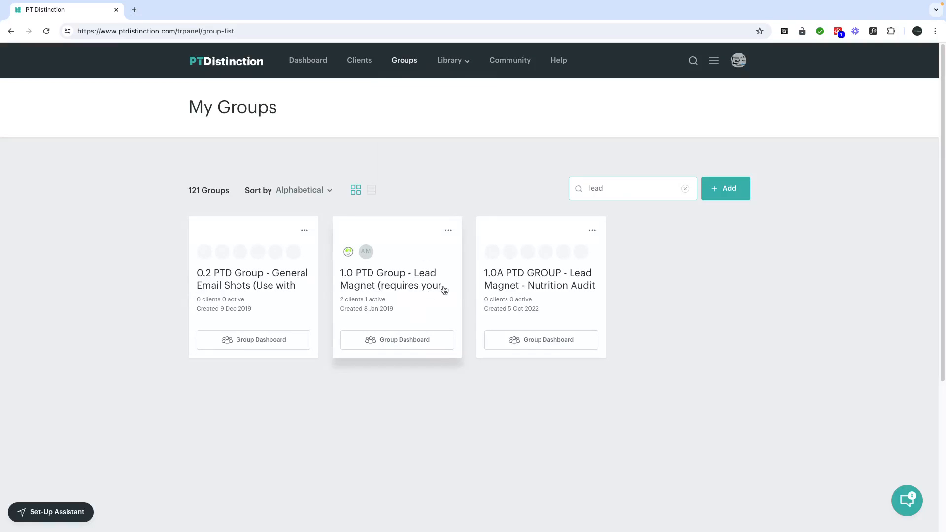
pyautogui.click(401, 282)
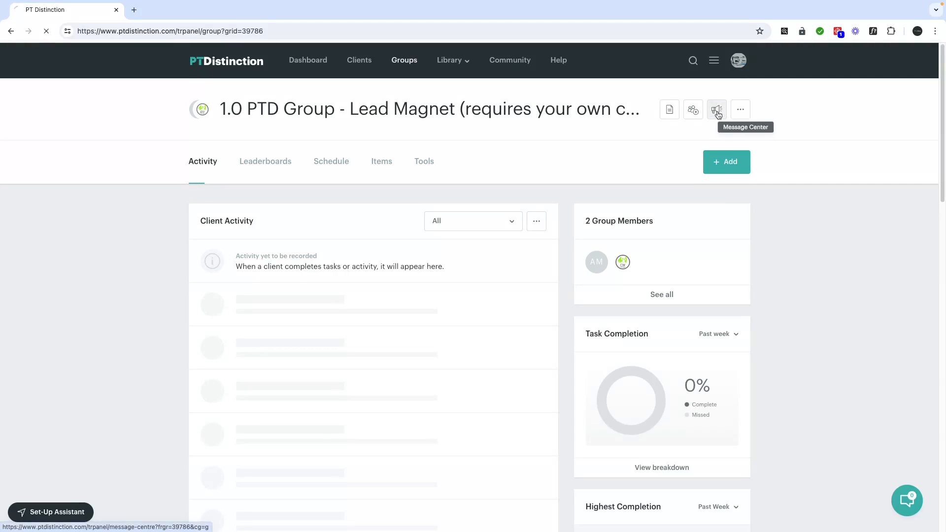
pyautogui.click(716, 111)
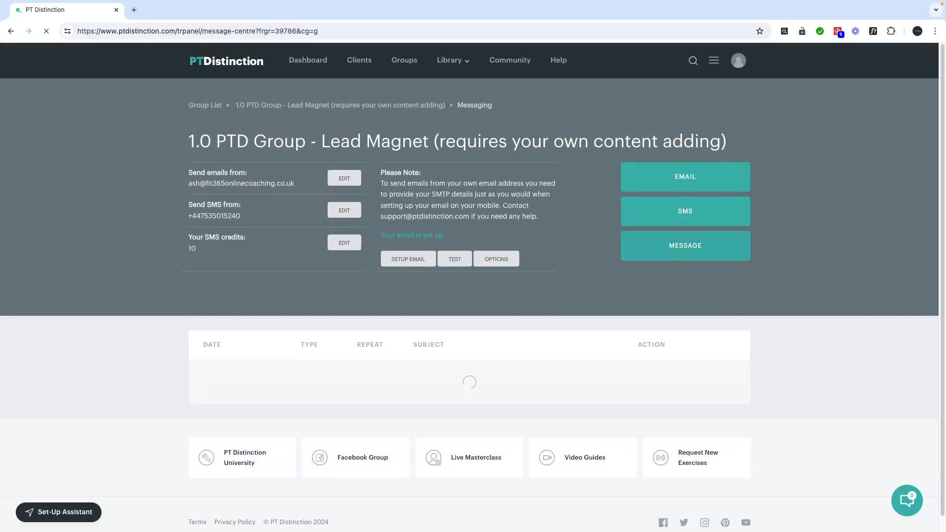
pyautogui.click(728, 192)
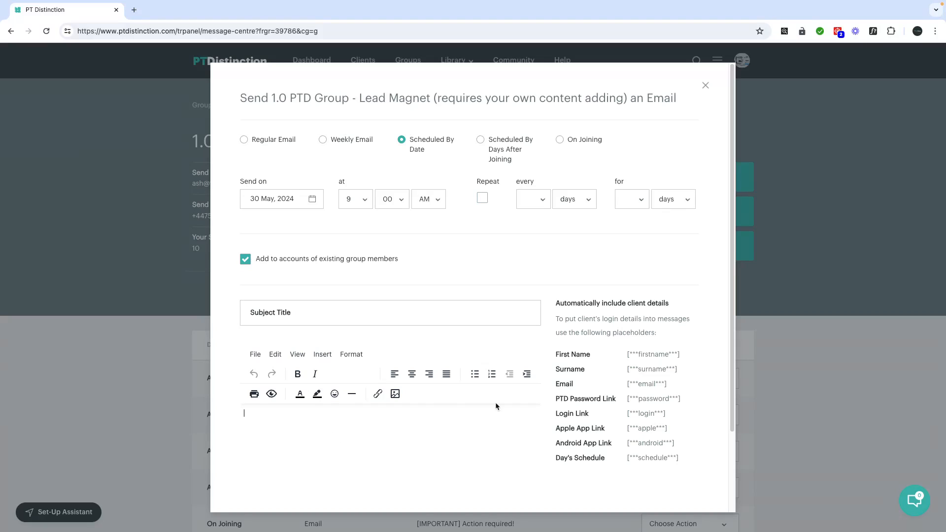
pyautogui.scroll(-2, 506, 434)
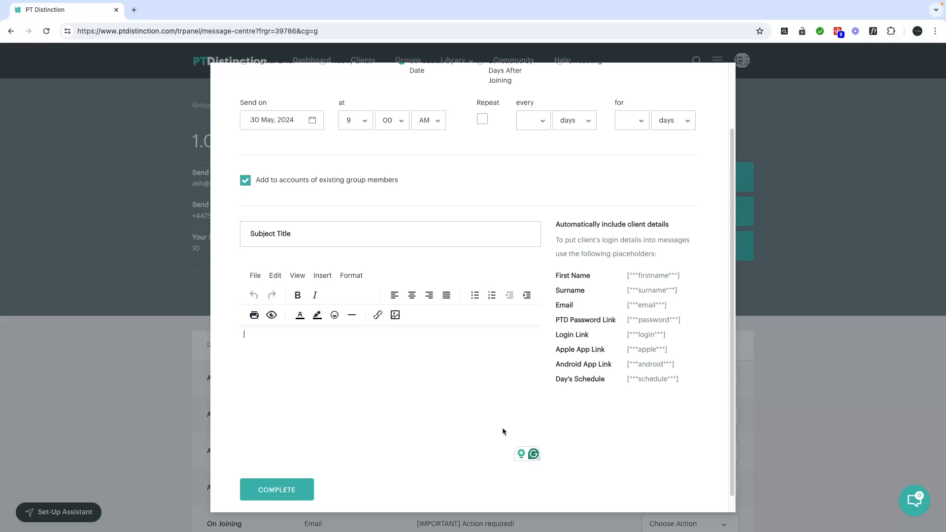
pyautogui.scroll(2, 643, 254)
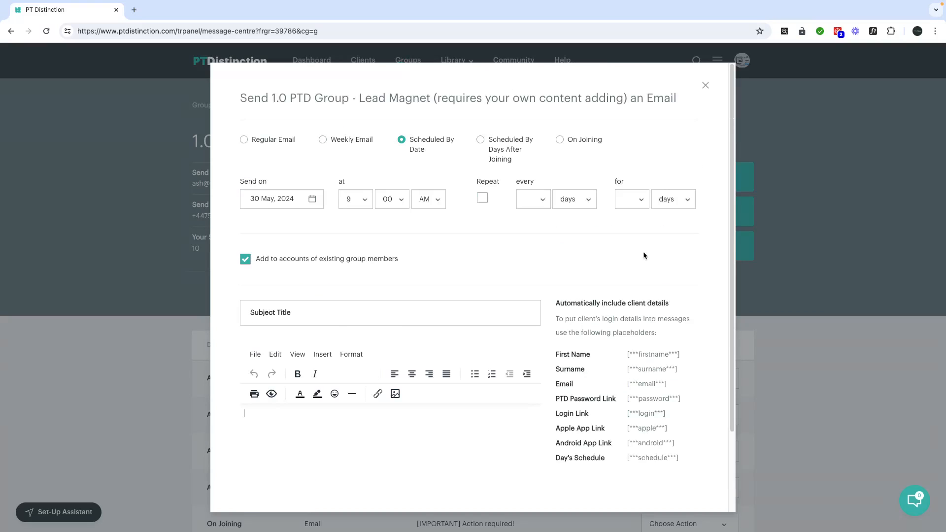
pyautogui.click(705, 87)
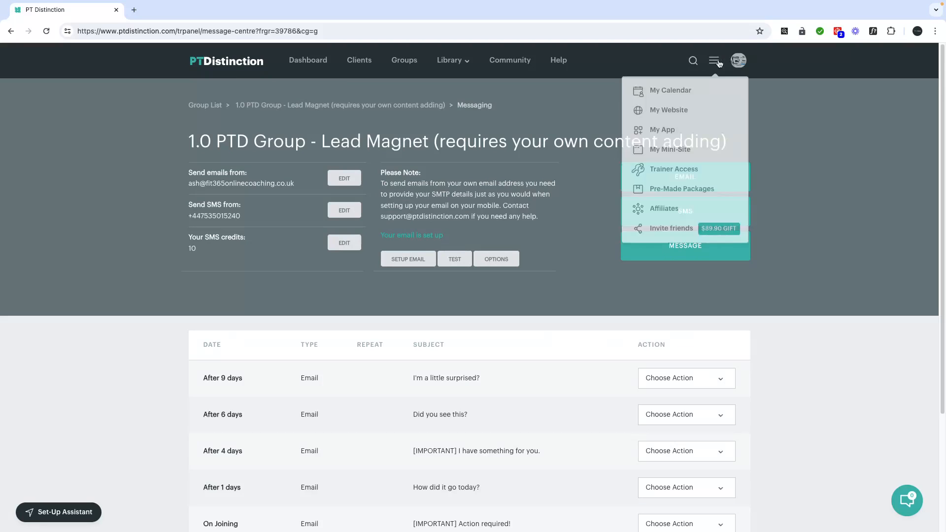
# Open the 2.0 10 Day Challenge pre-made package and show its remove-from-groups and Sell Online settings
pyautogui.click(684, 193)
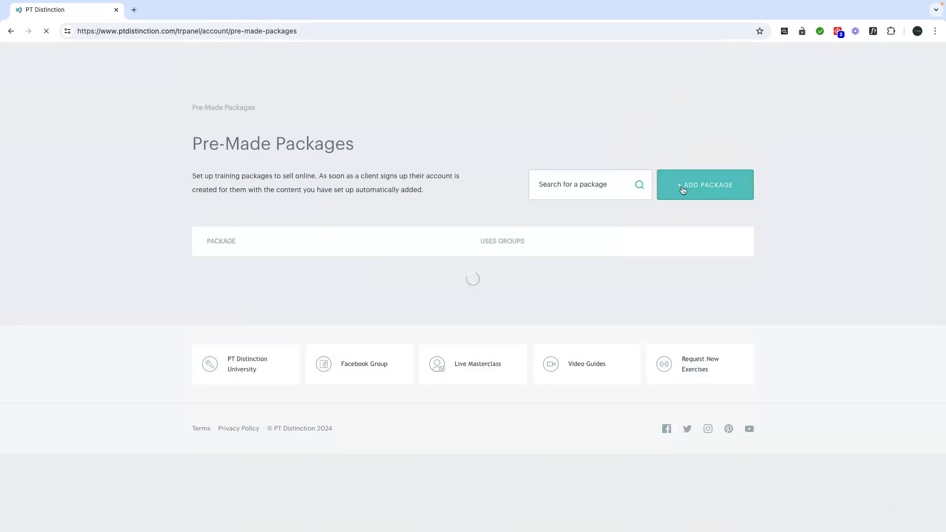
pyautogui.scroll(-1, 420, 306)
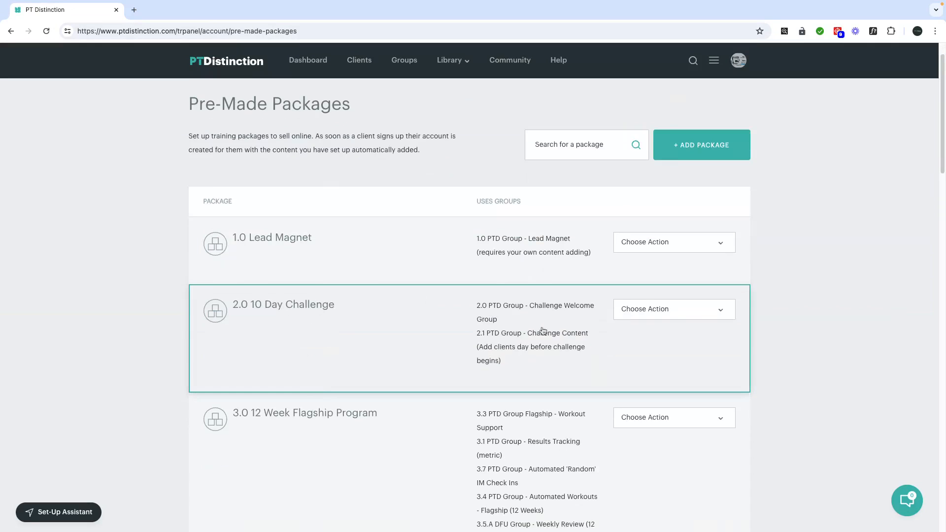
pyautogui.click(671, 309)
pyautogui.click(663, 322)
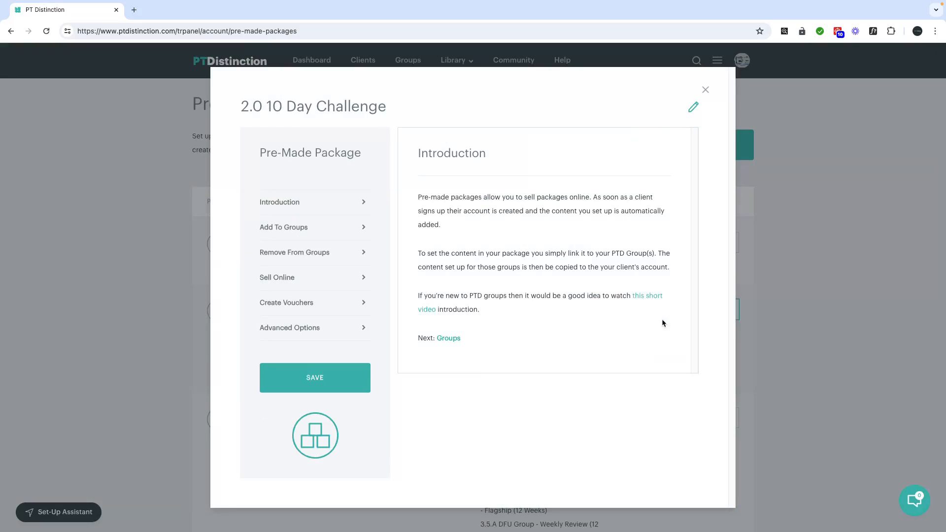
pyautogui.click(303, 253)
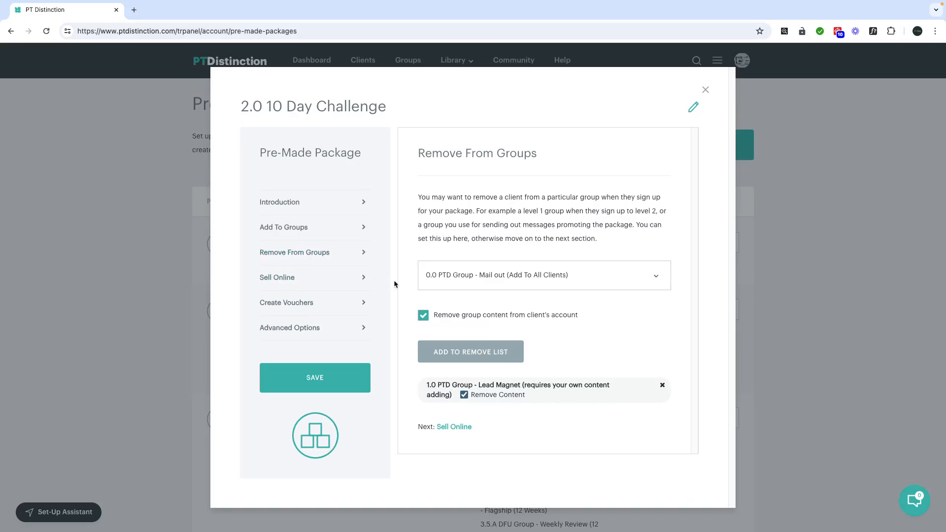
pyautogui.click(299, 279)
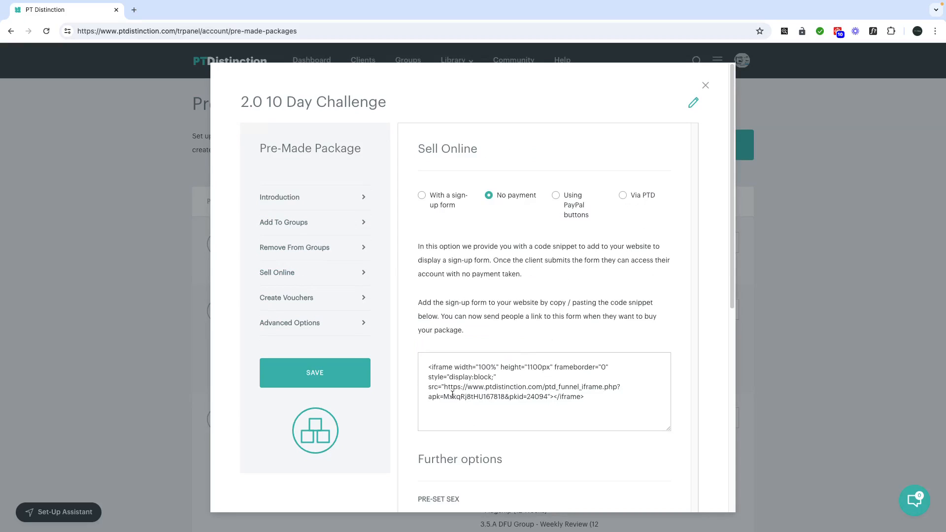
# Copy the sign-up form URL from the embed snippet and open a new incognito tab
pyautogui.moveTo(445, 387); pyautogui.dragTo(549, 397)
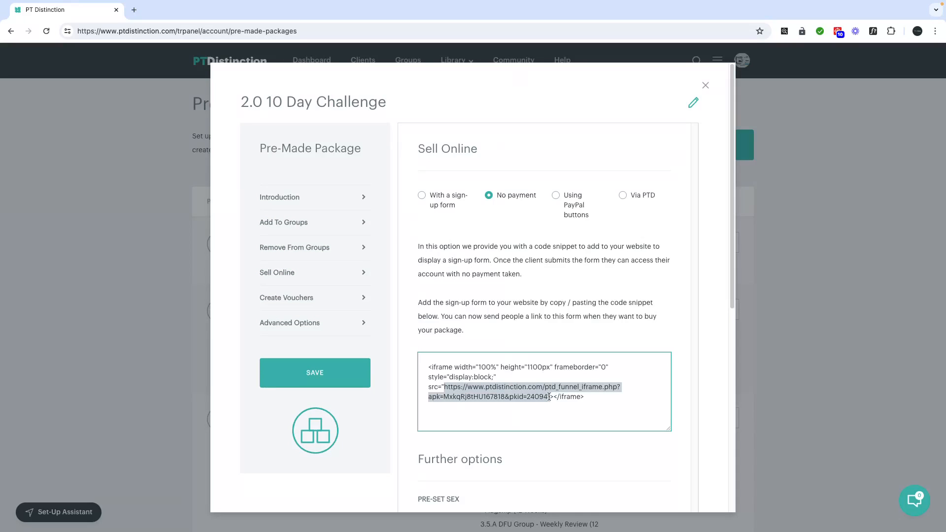
pyautogui.rightClick(502, 392)
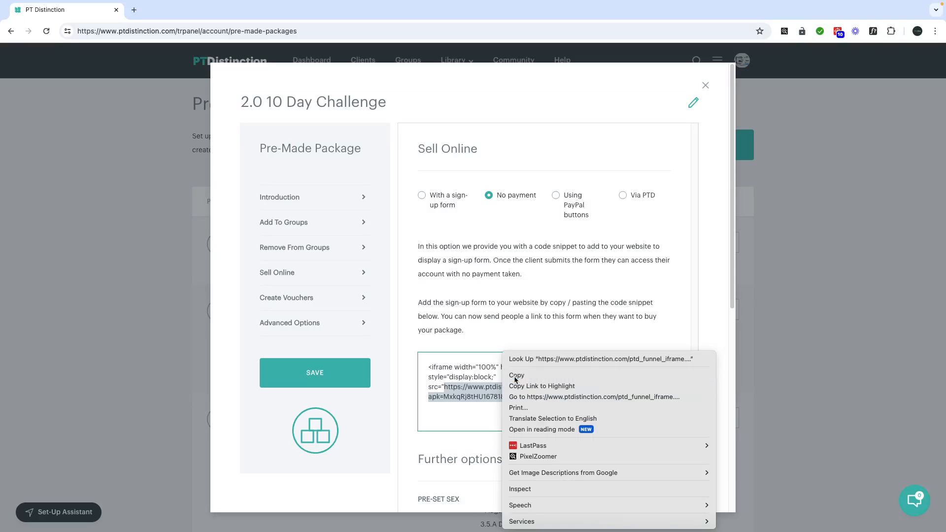
pyautogui.click(515, 375)
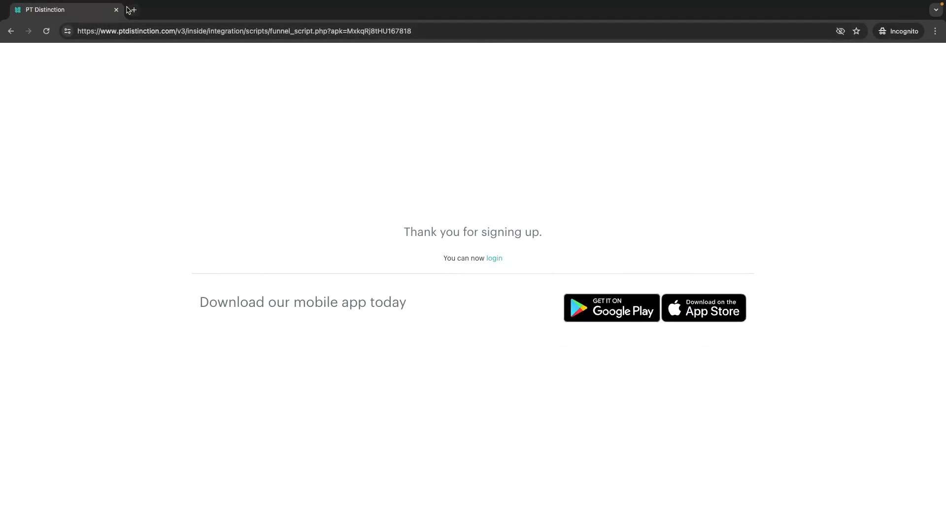
pyautogui.click(134, 10)
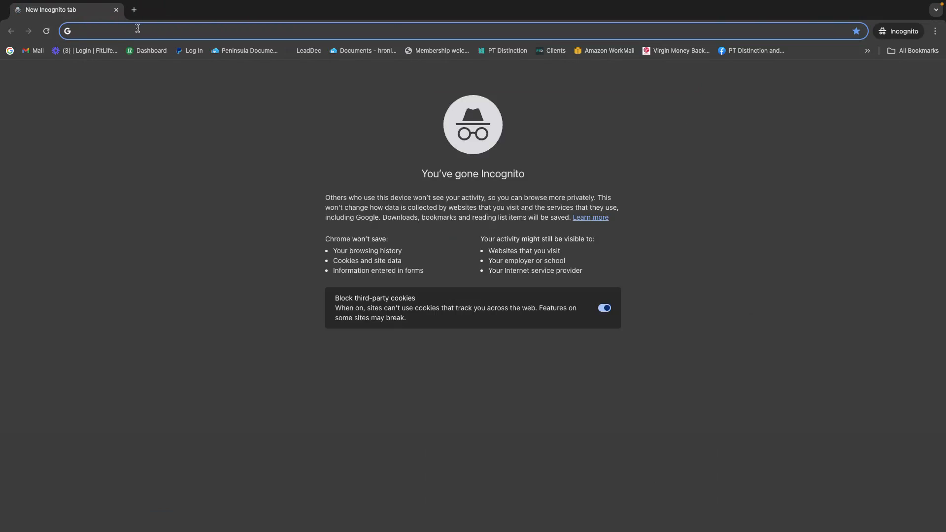
# Load the copied 10 Day Challenge sign-up form in the incognito tab
pyautogui.press('super+v')
pyautogui.press('Return')
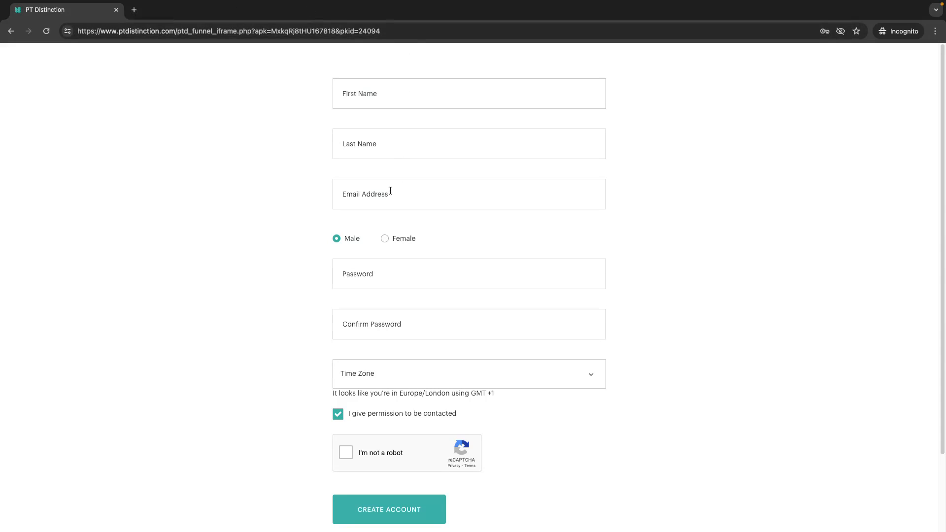
pyautogui.press('super+Tab')
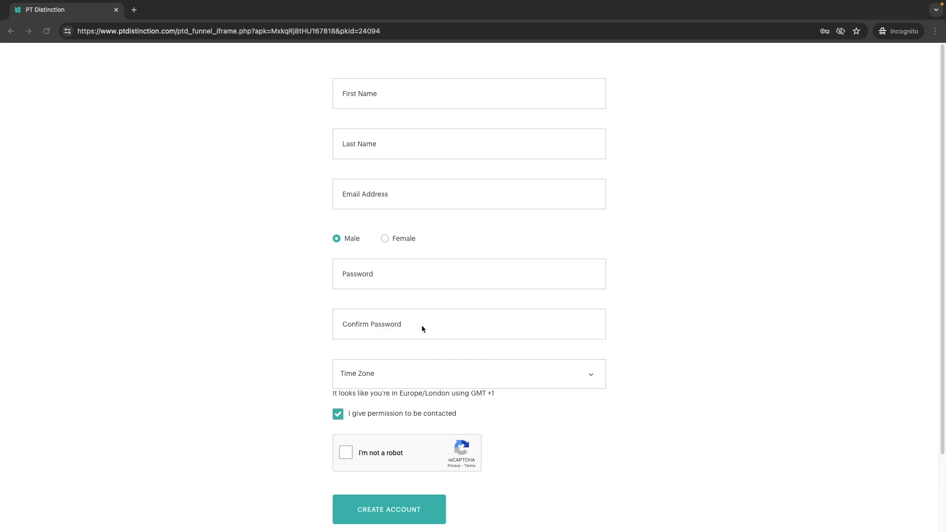
# Create a test client account with an e-mail, confirmed password and reCAPTCHA, then return to the main window
pyautogui.click(389, 196)
pyautogui.press('super+v')
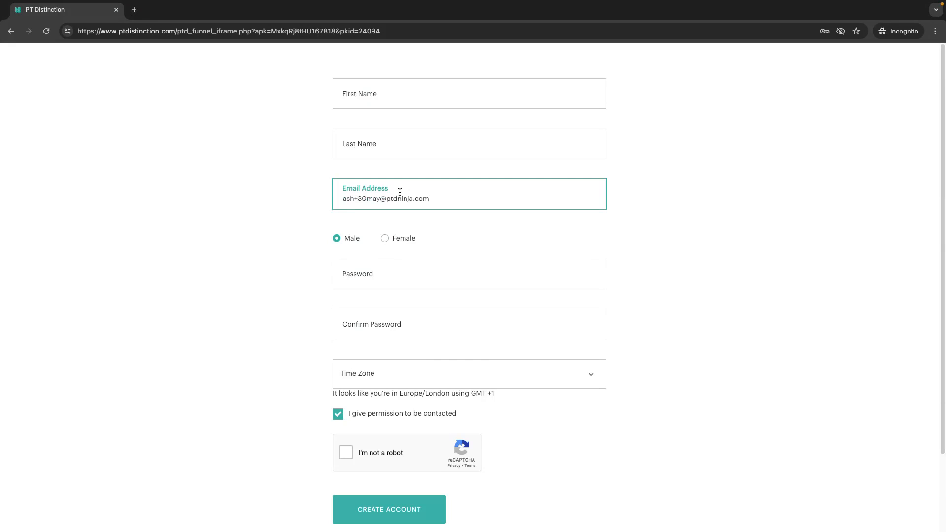
pyautogui.click(397, 272)
pyautogui.write('pa')
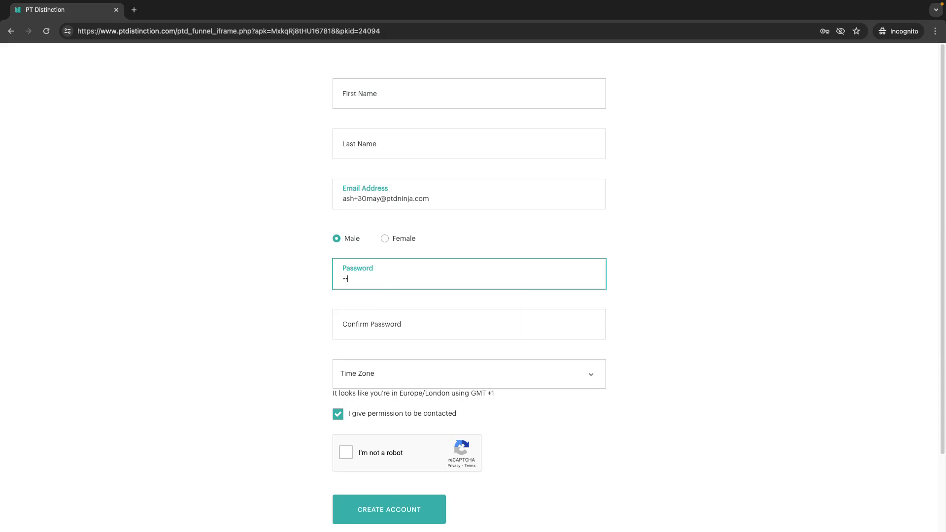
pyautogui.click(353, 326)
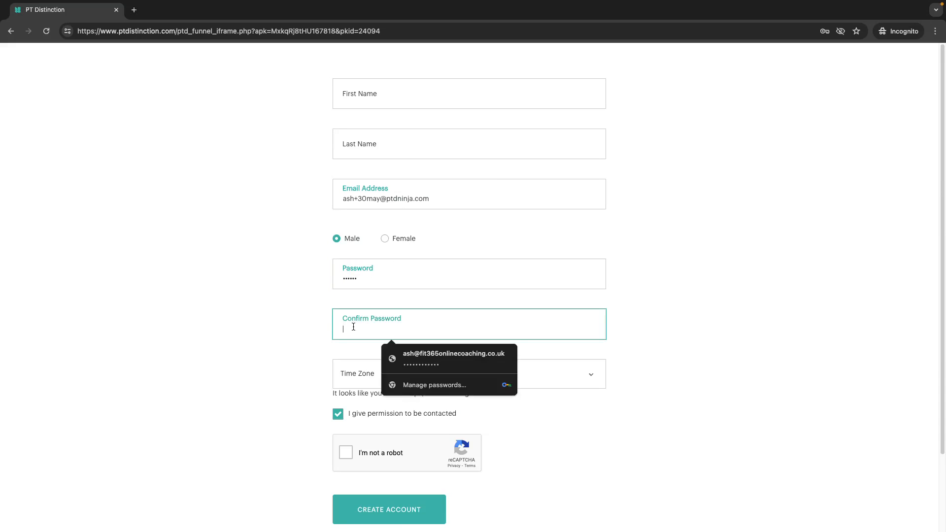
pyautogui.write('pa')
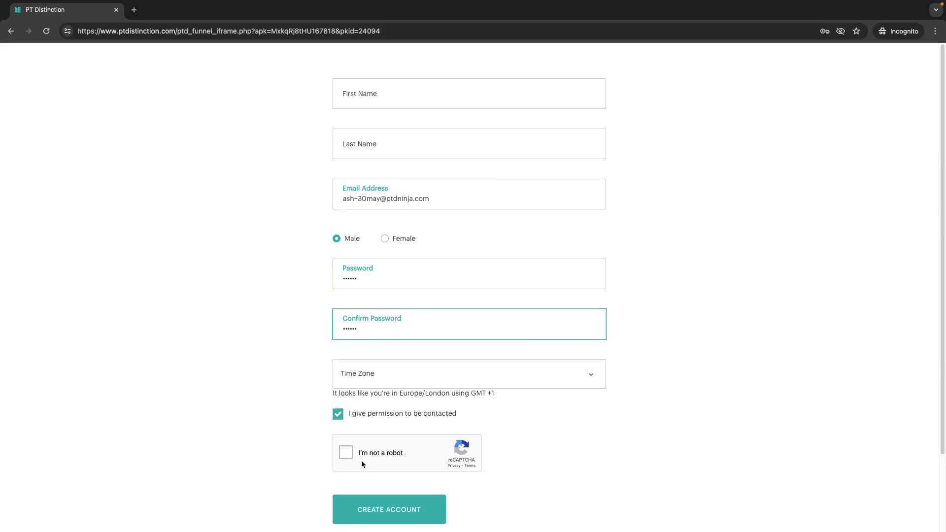
pyautogui.click(345, 452)
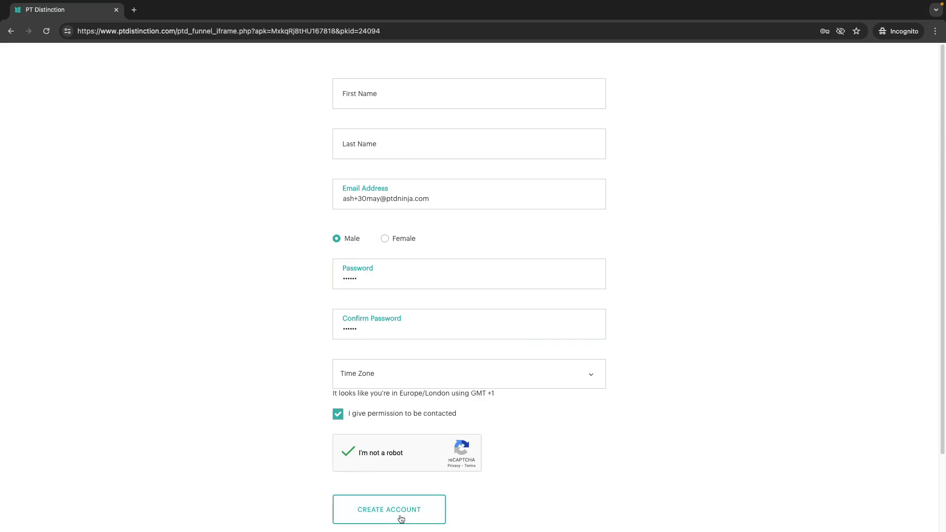
pyautogui.click(424, 514)
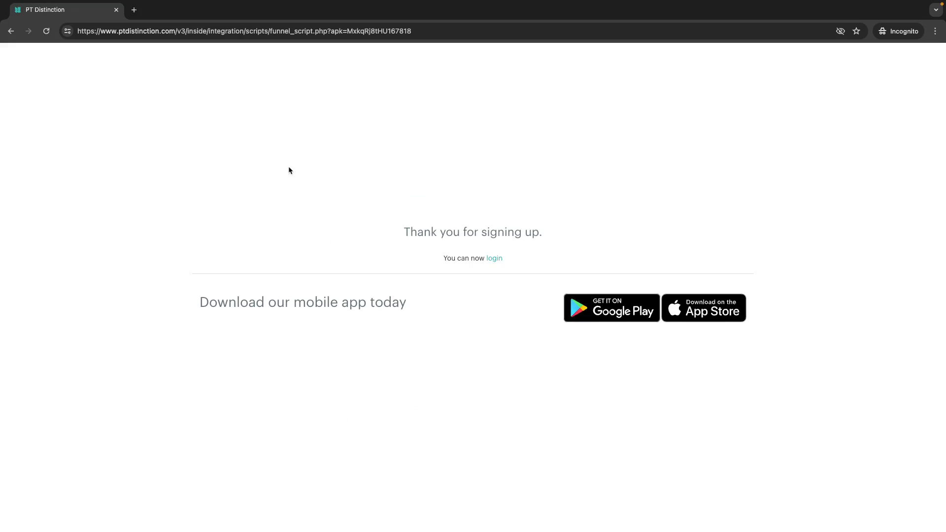
pyautogui.hotkey('ctrl', 'Left')
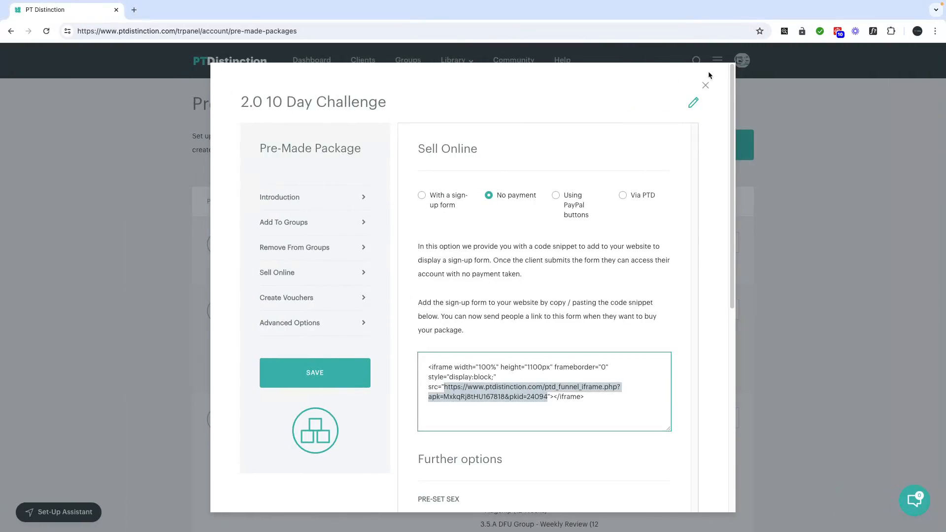
# Close the package settings, search the groups for 'lead', then go to My Clients
pyautogui.click(705, 85)
pyautogui.click(406, 60)
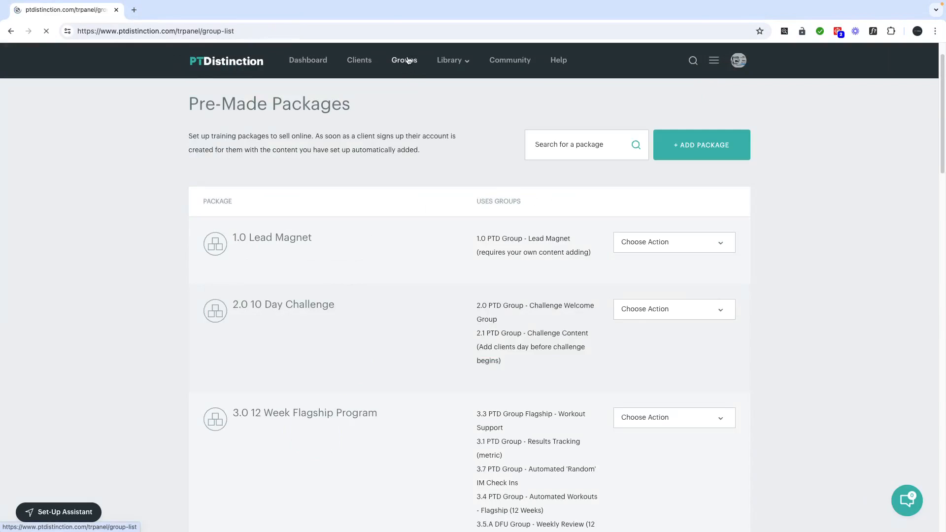
pyautogui.click(633, 184)
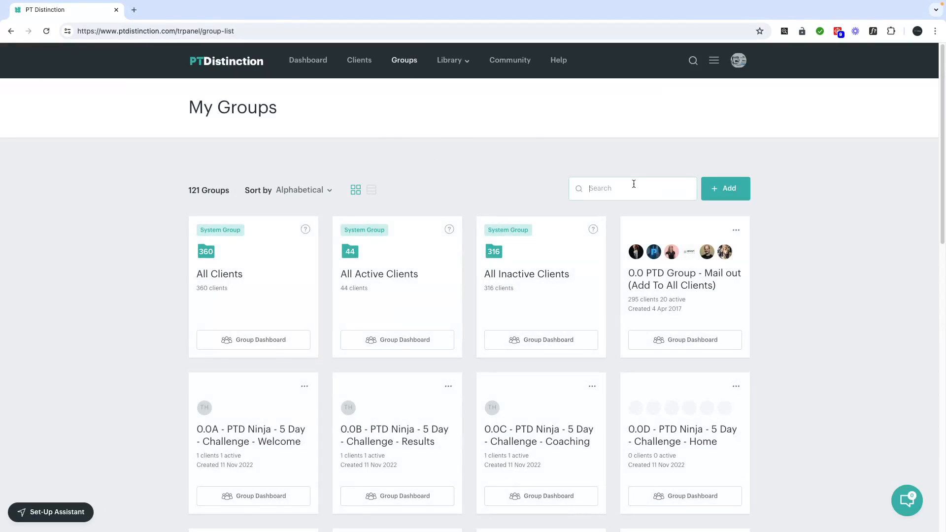
pyautogui.write('lead')
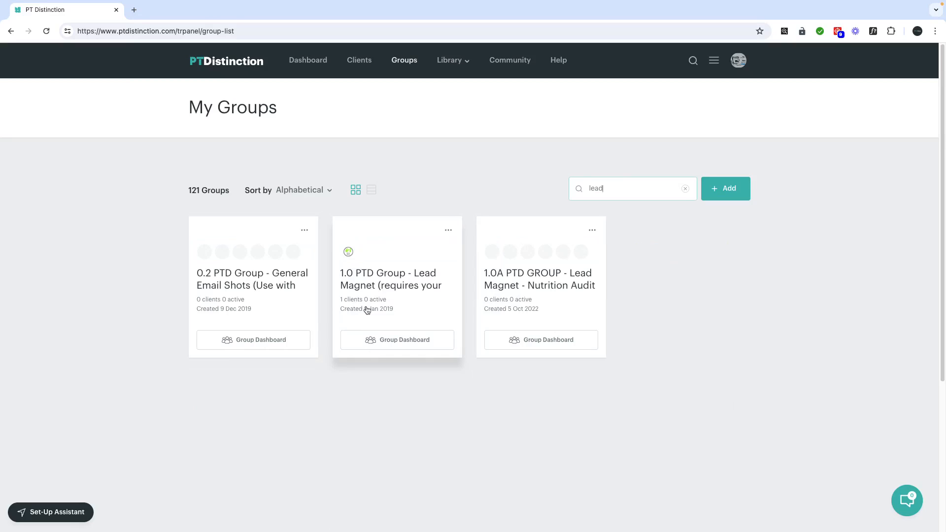
pyautogui.click(365, 65)
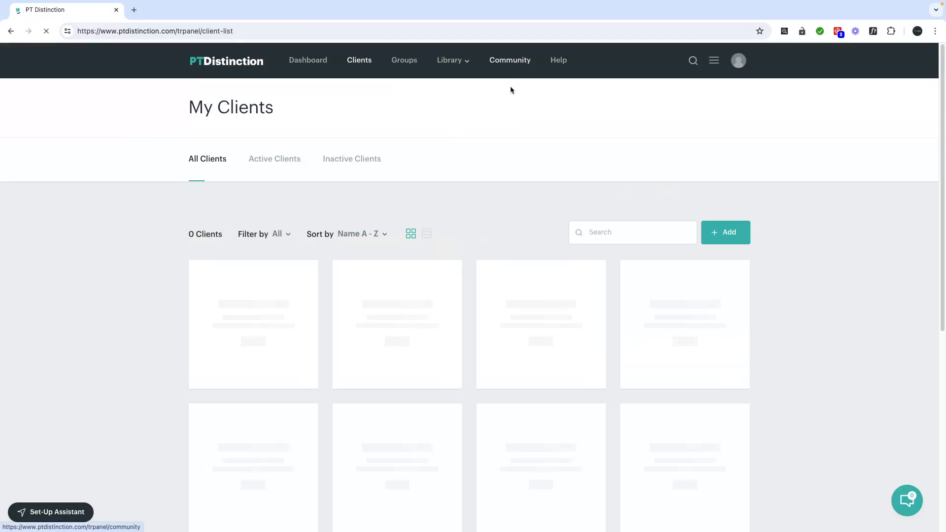
# Sort clients by Date added and open the newest client's Items, showing the Challenge Workouts program
pyautogui.click(373, 235)
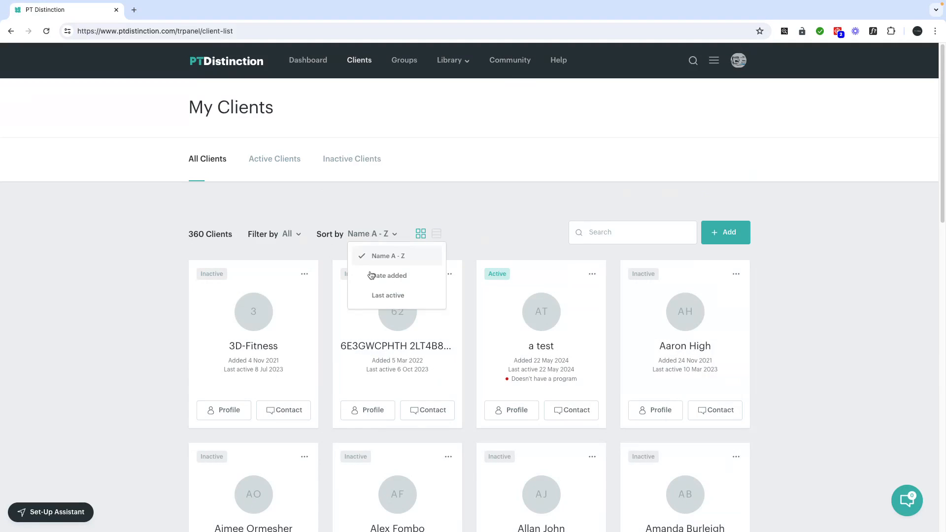
pyautogui.click(396, 276)
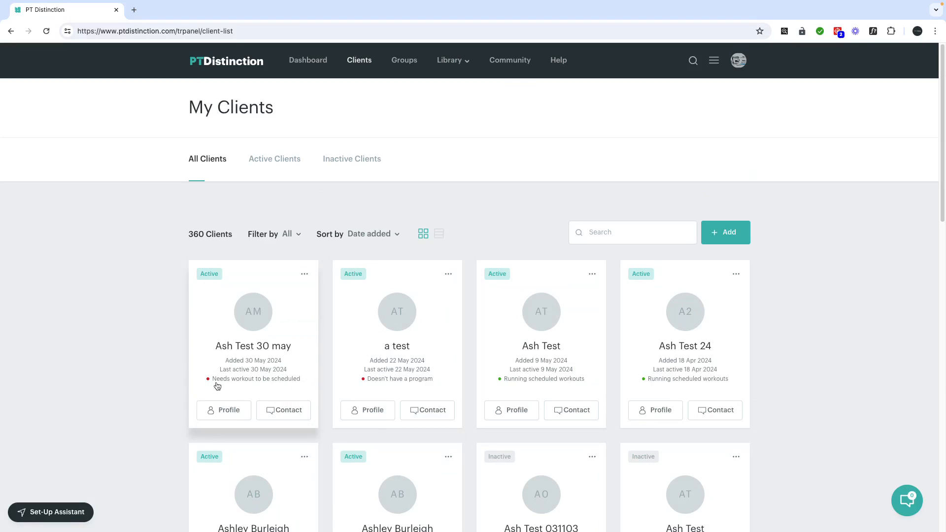
pyautogui.click(255, 362)
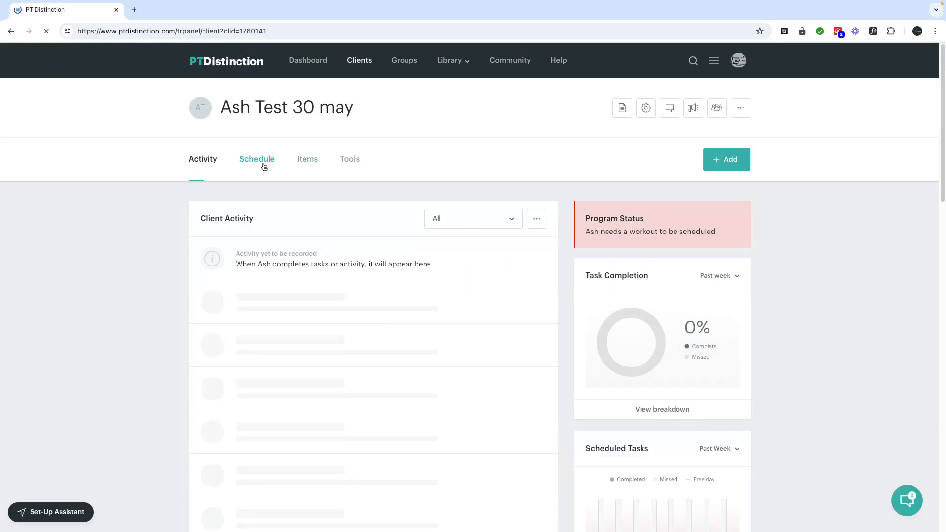
pyautogui.click(263, 166)
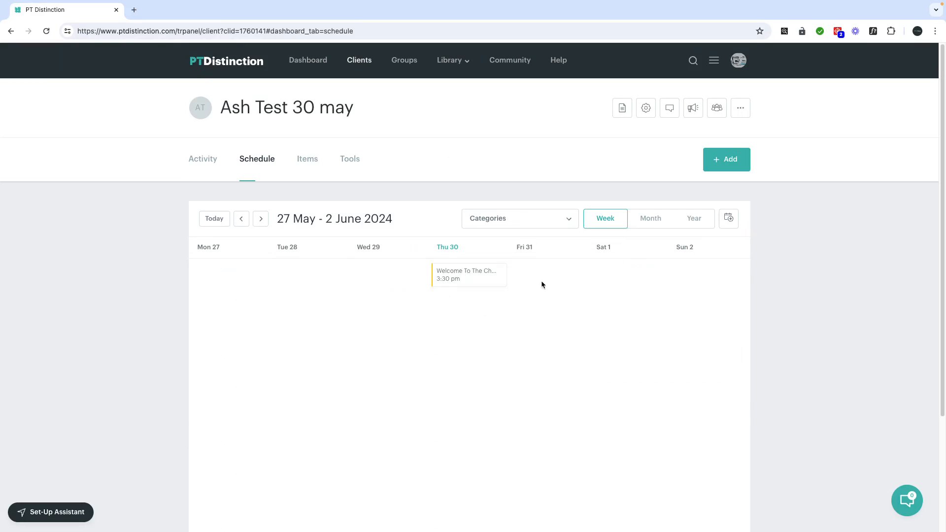
pyautogui.click(312, 161)
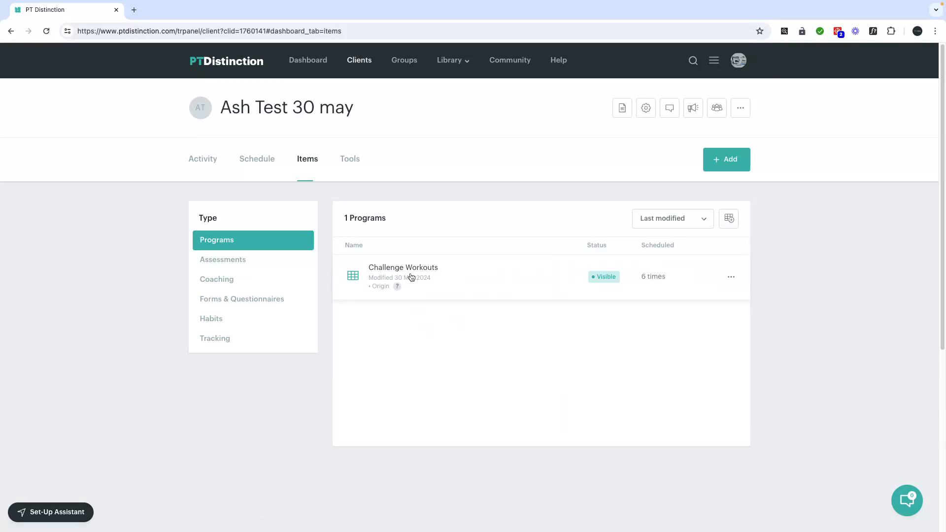
# Filter the client's items to Coaching and review the 10 coaching items
pyautogui.click(226, 280)
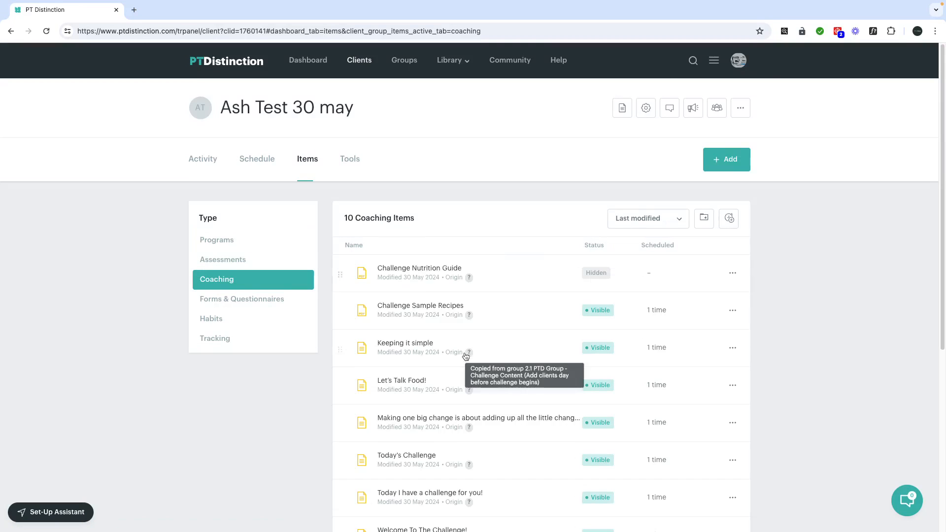
pyautogui.scroll(-3, 464, 355)
pyautogui.scroll(3, 430, 212)
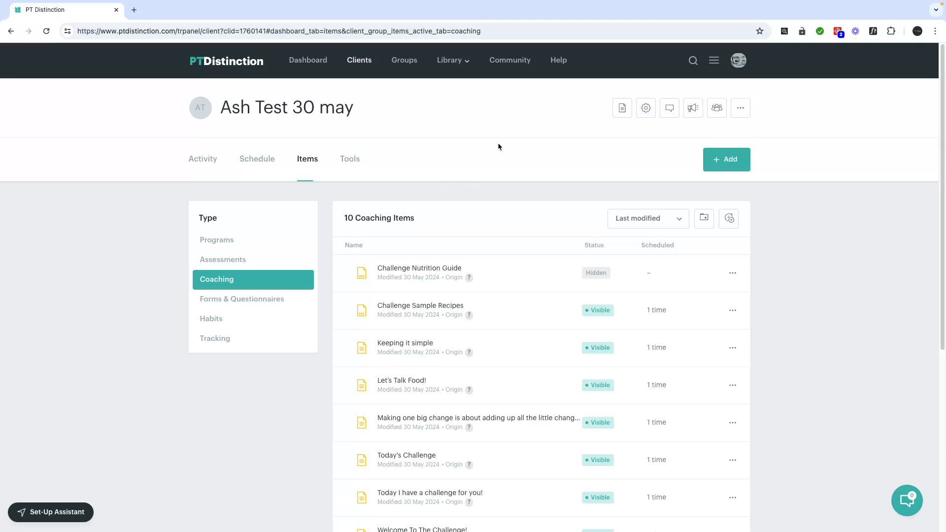
# Check the client's scheduled welcome email, then return to their profile overview
pyautogui.click(695, 108)
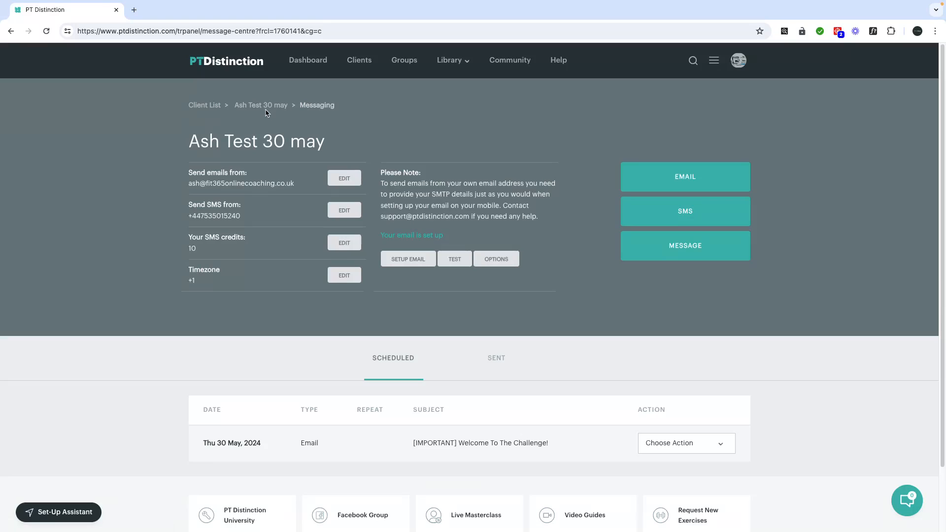
pyautogui.click(279, 107)
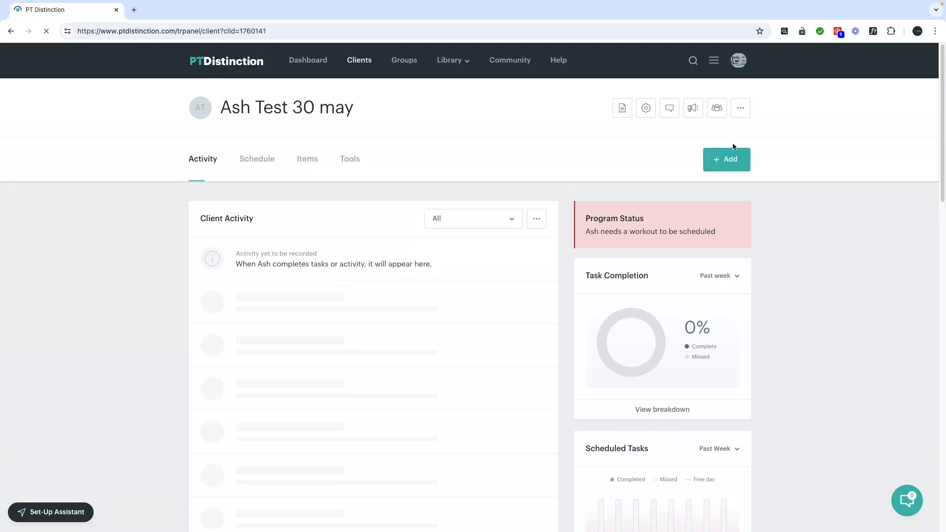
# Open the 3.0 12 Week Flagship Program from the pre-made packages list for editing
pyautogui.click(714, 62)
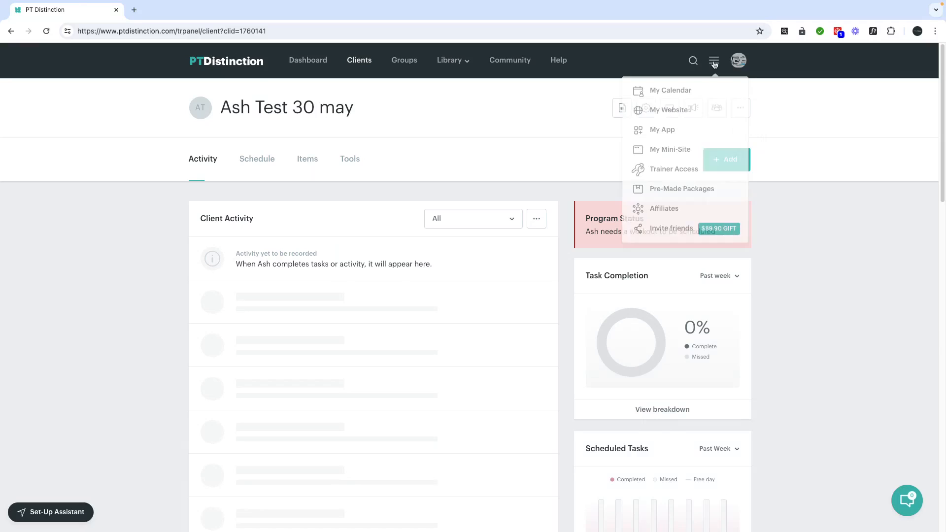
pyautogui.click(696, 191)
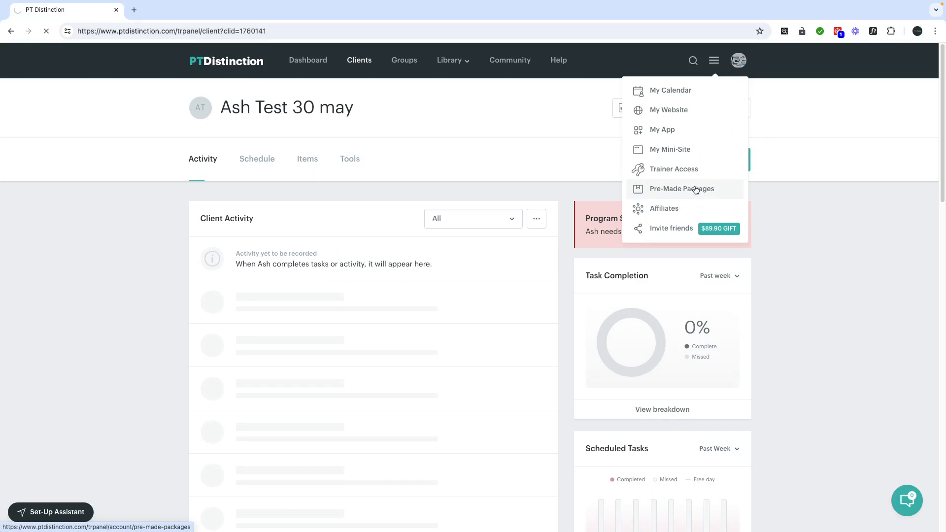
pyautogui.scroll(-2, 536, 243)
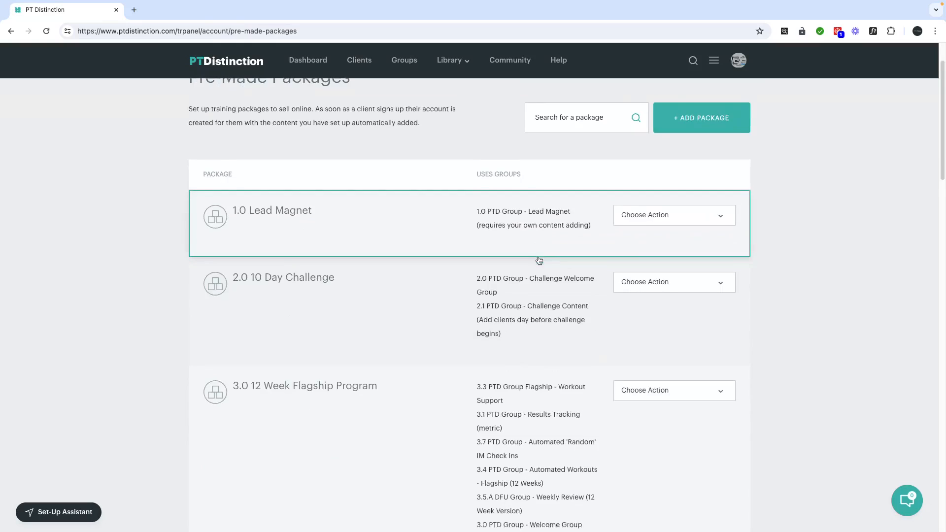
pyautogui.scroll(-1, 539, 261)
pyautogui.click(617, 342)
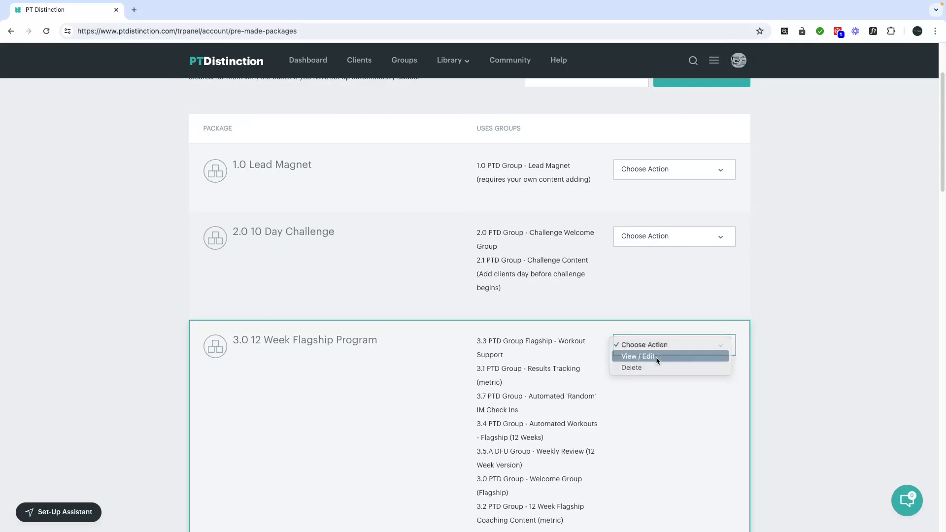
pyautogui.click(655, 356)
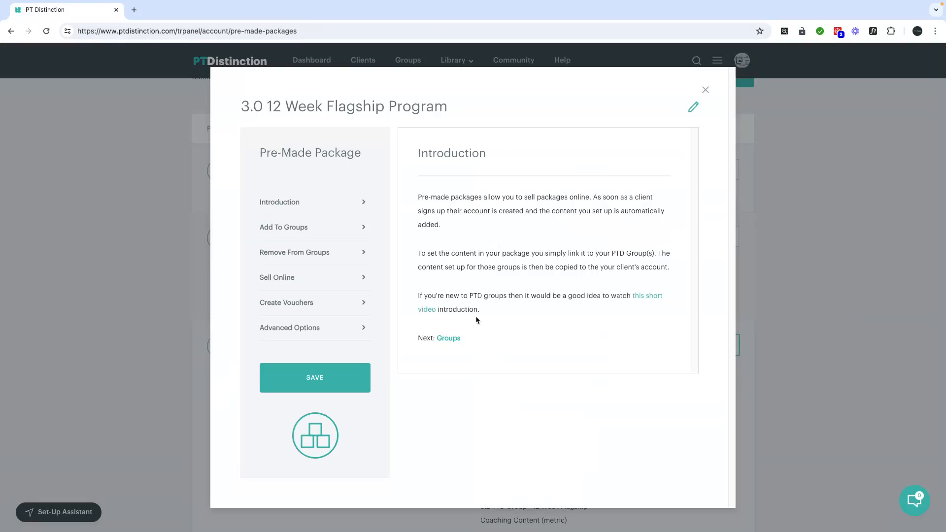
# Review the Flagship package's Add To Groups and Remove From Groups settings
pyautogui.click(293, 228)
pyautogui.scroll(-4, 529, 294)
pyautogui.scroll(3, 550, 351)
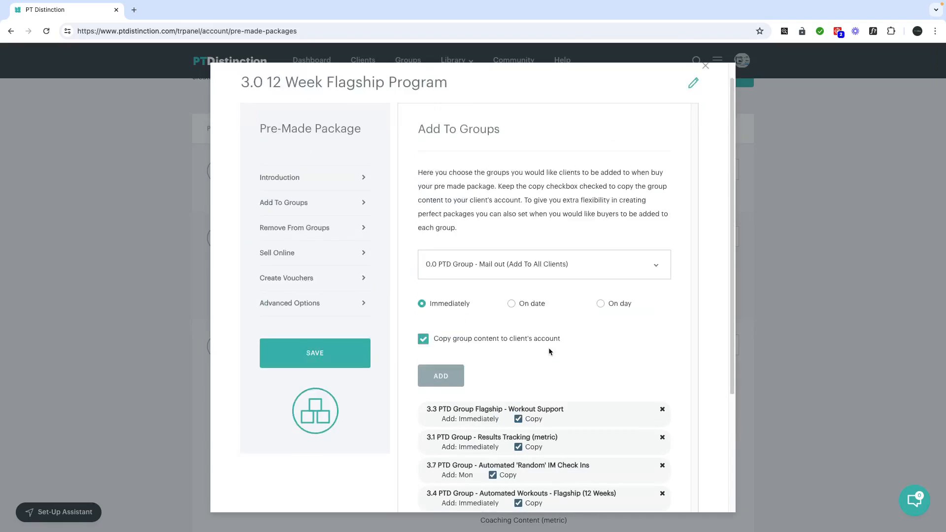
pyautogui.scroll(1, 550, 351)
pyautogui.click(307, 248)
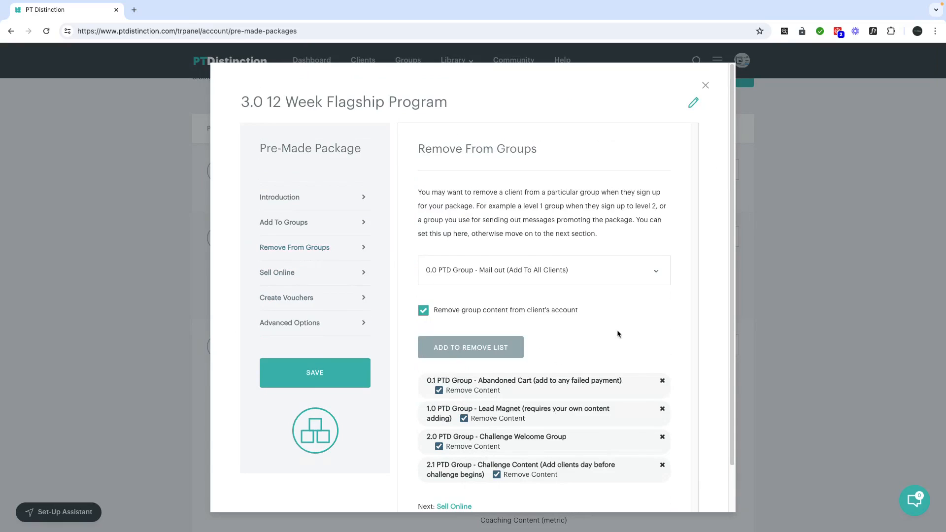
pyautogui.scroll(-1, 617, 334)
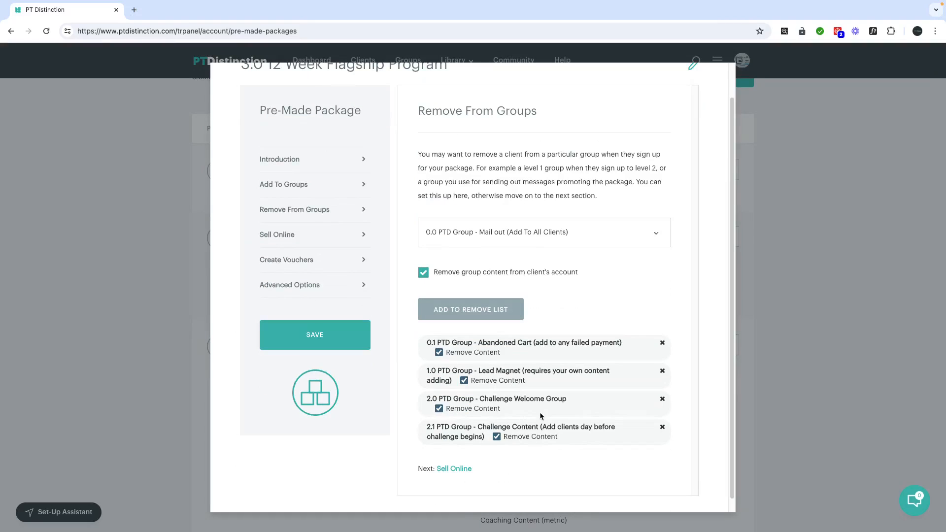
pyautogui.scroll(1, 516, 358)
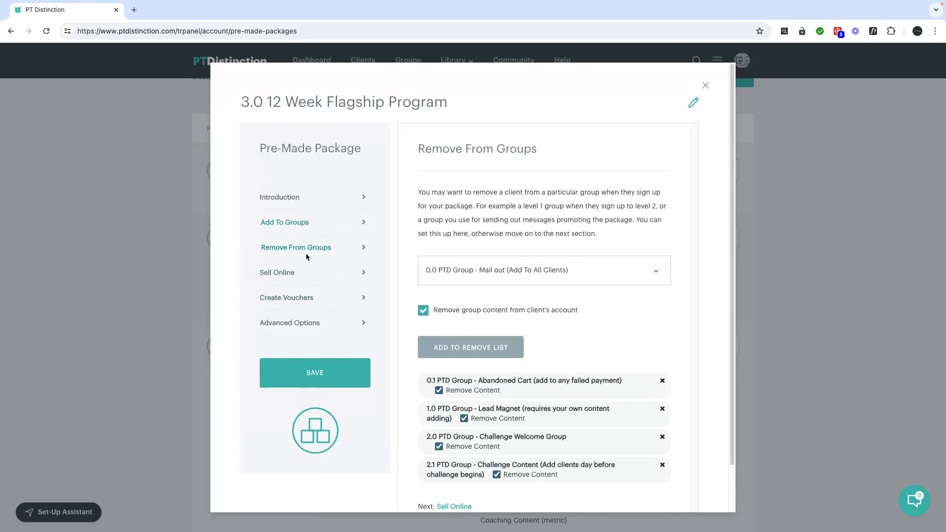
# Copy the no-payment sign-up URL from Sell Online and select the incognito window's address
pyautogui.click(296, 272)
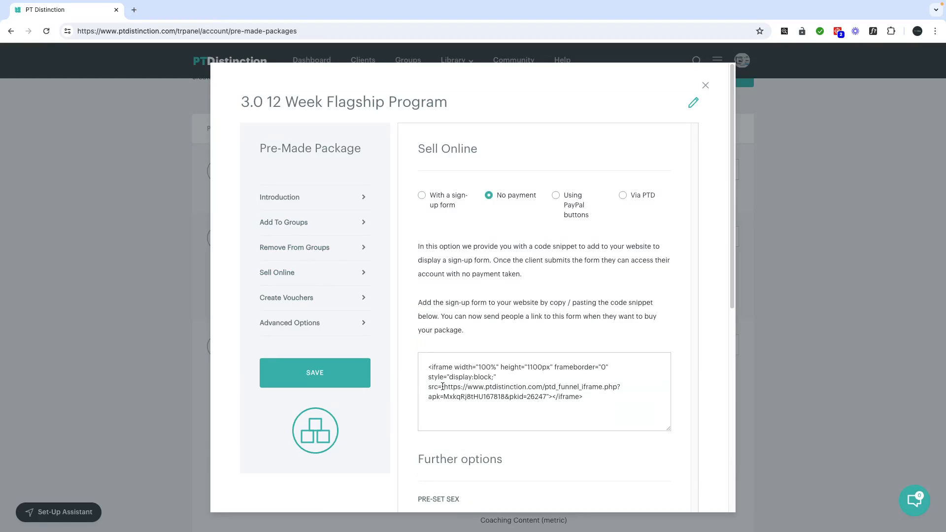
pyautogui.moveTo(443, 387); pyautogui.dragTo(545, 396)
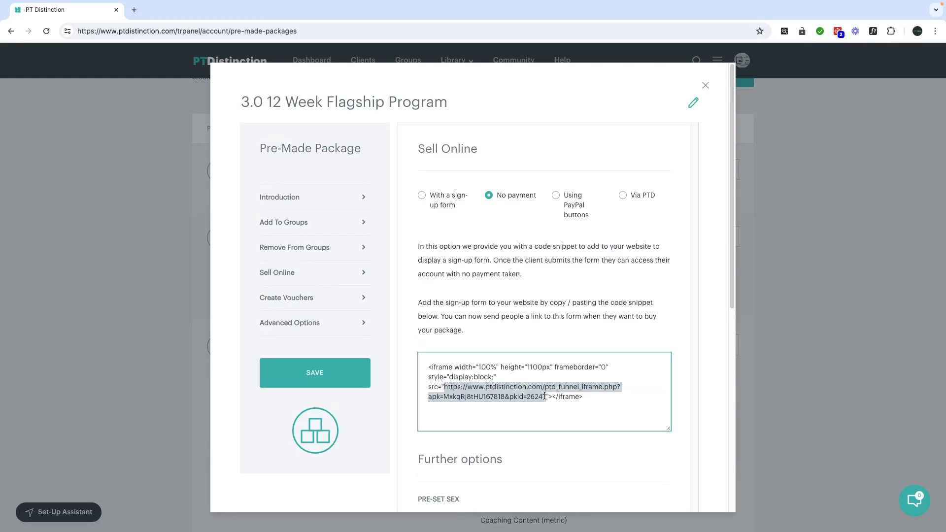
pyautogui.rightClick(516, 389)
pyautogui.click(537, 372)
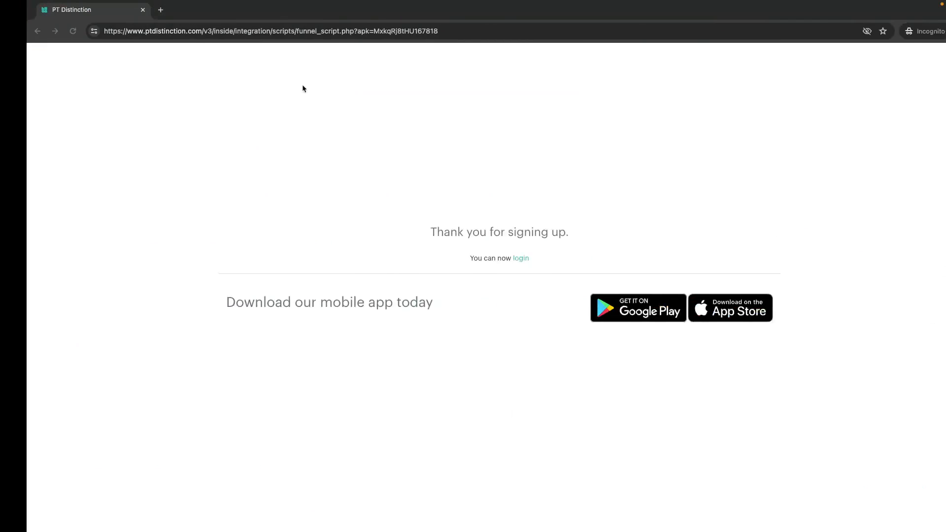
pyautogui.click(485, 29)
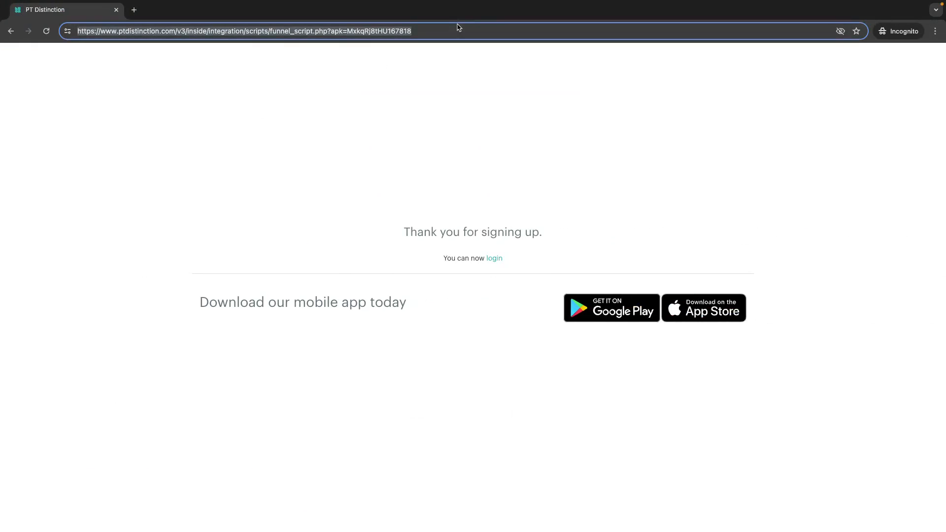
# Replace the incognito address with the copied Flagship sign-up URL and load the form
pyautogui.press('BackSpace')
pyautogui.press('super+v')
pyautogui.press('Return')
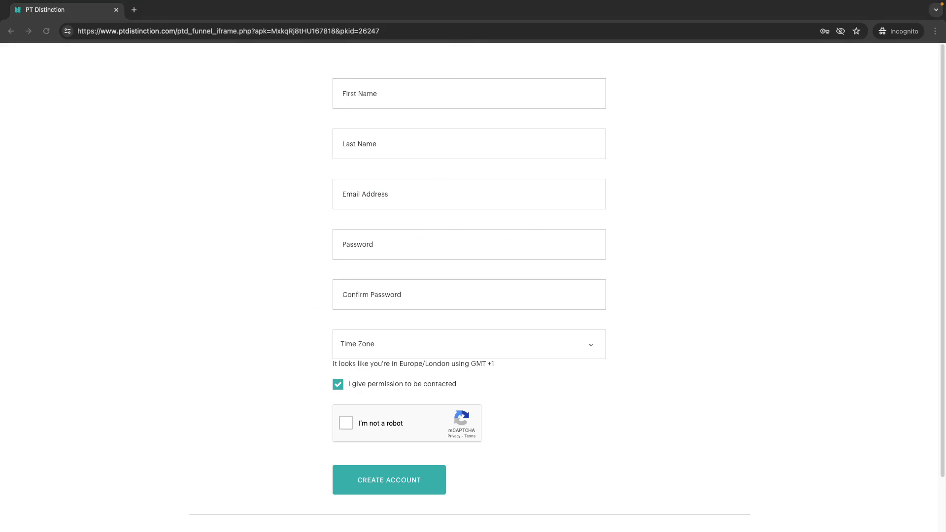
# Register a test client with e-mail, password, GMT +1 time zone and reCAPTCHA, then switch back
pyautogui.click(438, 200)
pyautogui.hotkey('ctrl', 'v')
pyautogui.click(439, 245)
pyautogui.write('•')
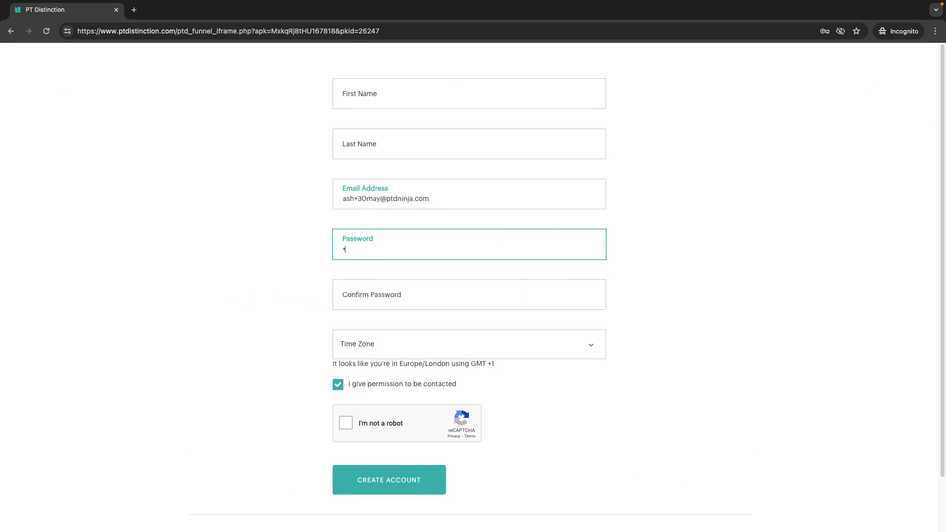
pyautogui.write('•••••')
pyautogui.click(428, 304)
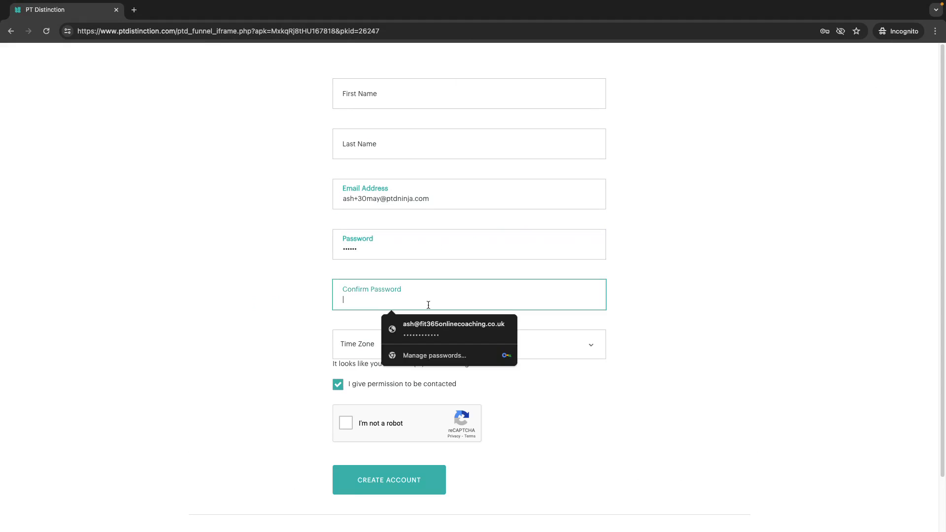
pyautogui.write('••')
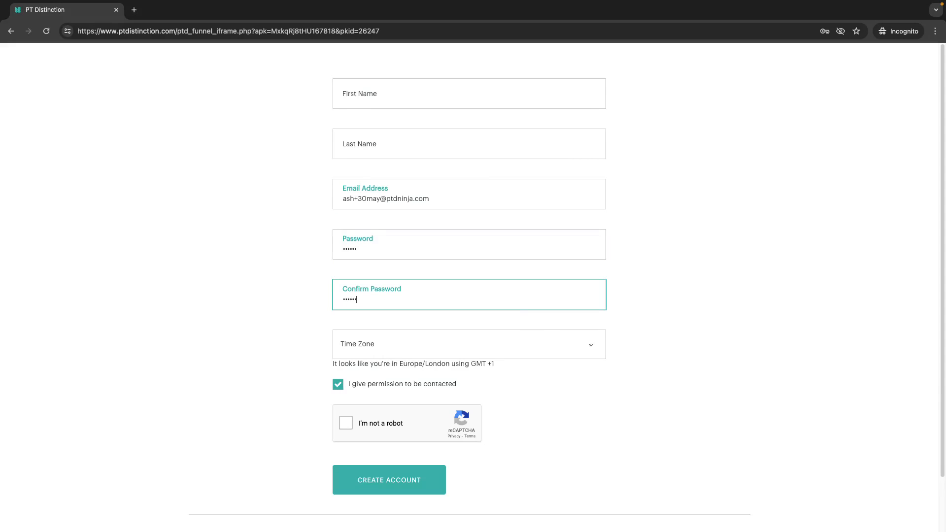
pyautogui.click(393, 347)
pyautogui.click(365, 359)
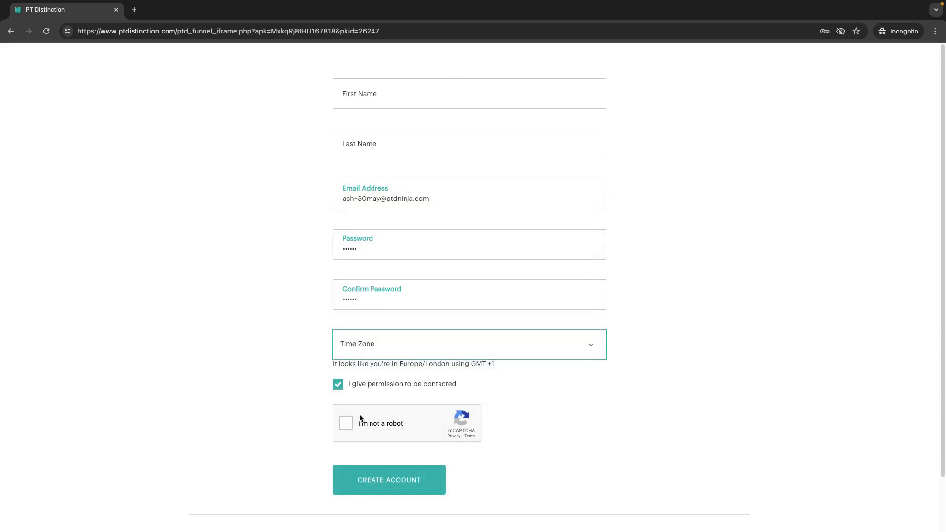
pyautogui.click(348, 425)
pyautogui.click(373, 482)
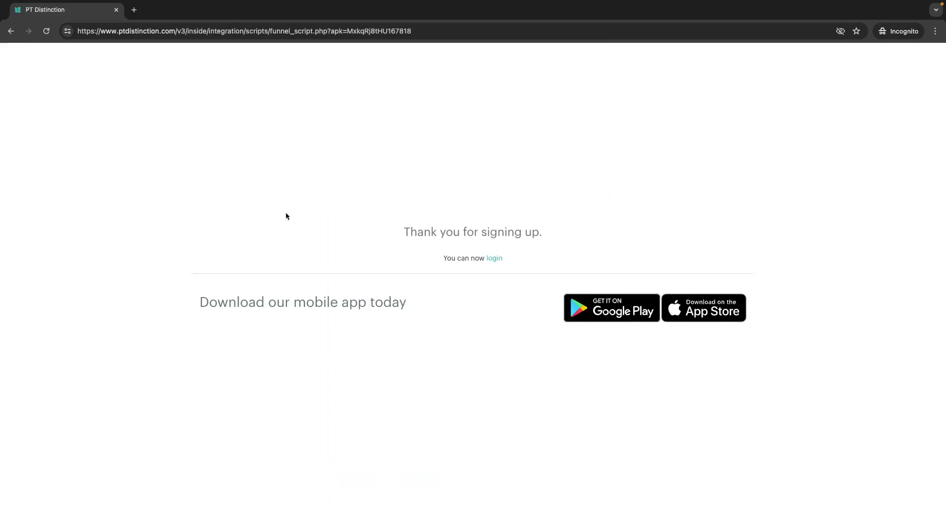
pyautogui.hotkey('ctrl', 'Left')
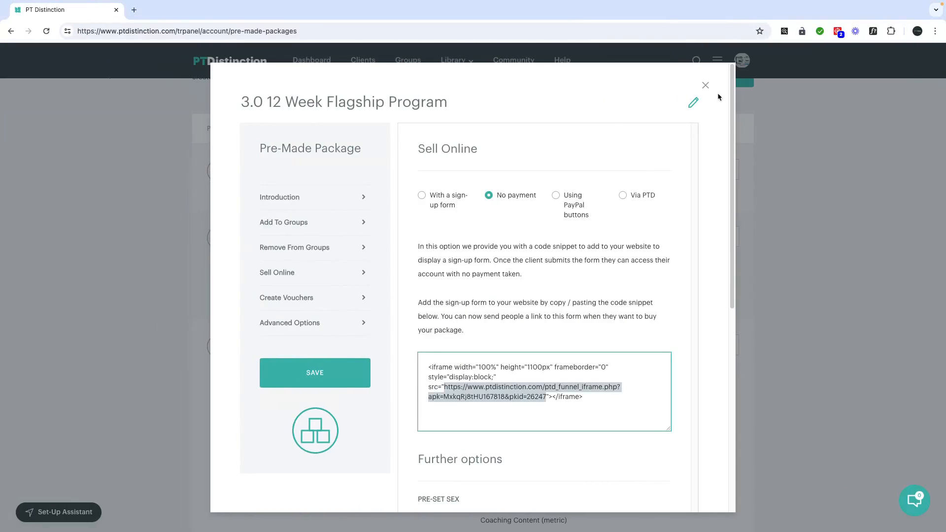
# Re-sort the client list by Date added and open the newest test client's profile
pyautogui.click(706, 85)
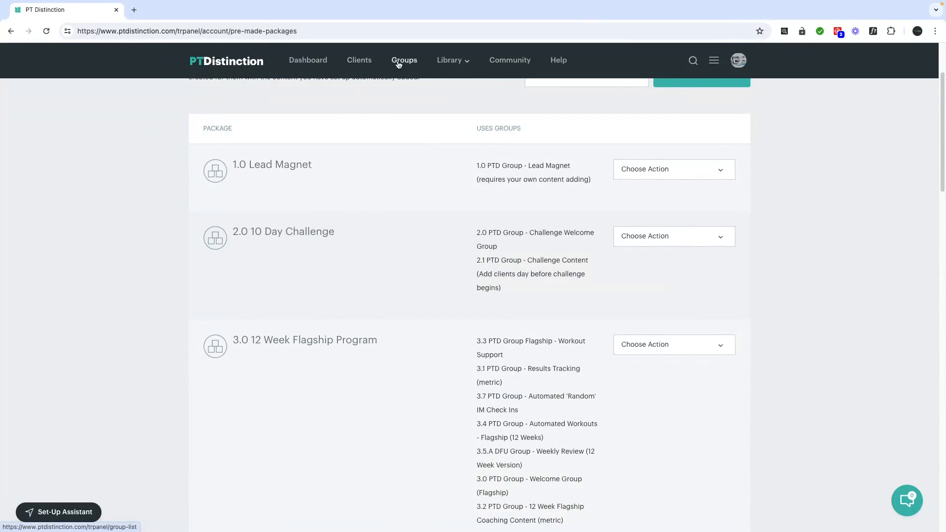
pyautogui.click(352, 62)
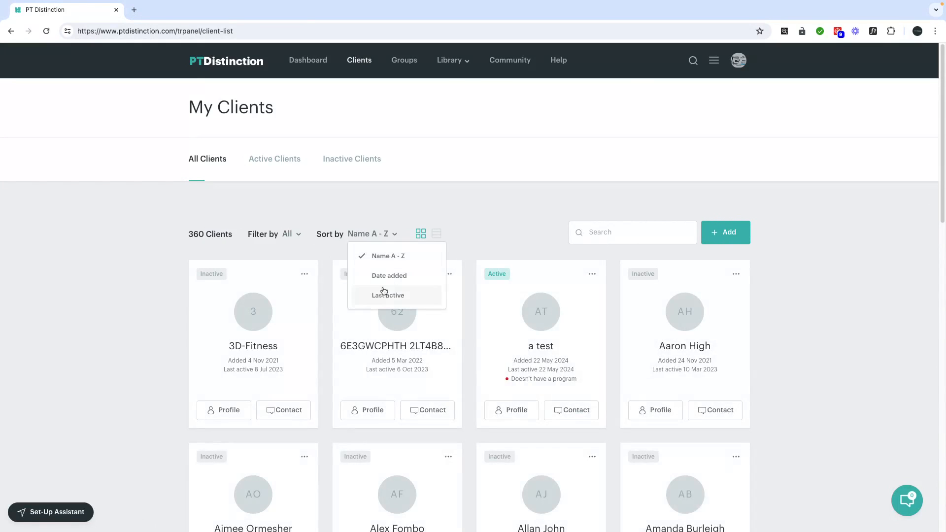
pyautogui.click(386, 294)
pyautogui.click(387, 242)
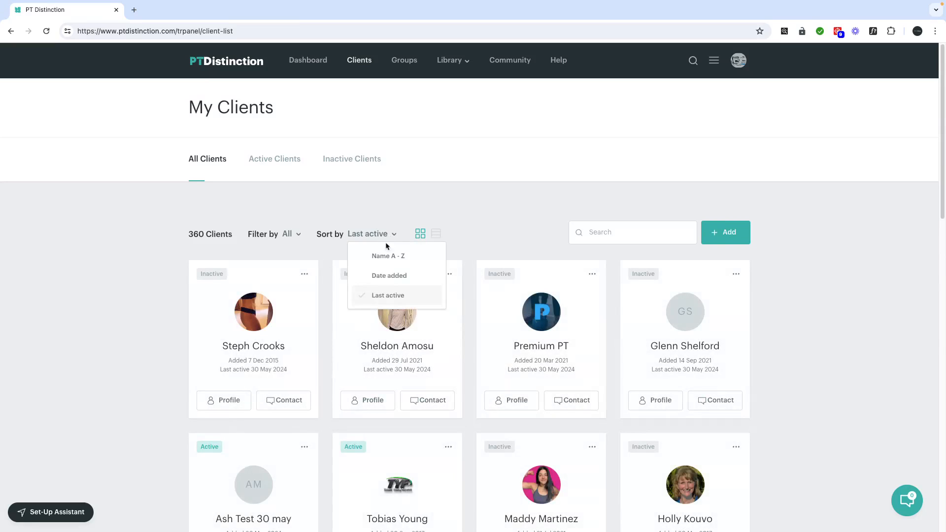
pyautogui.click(386, 276)
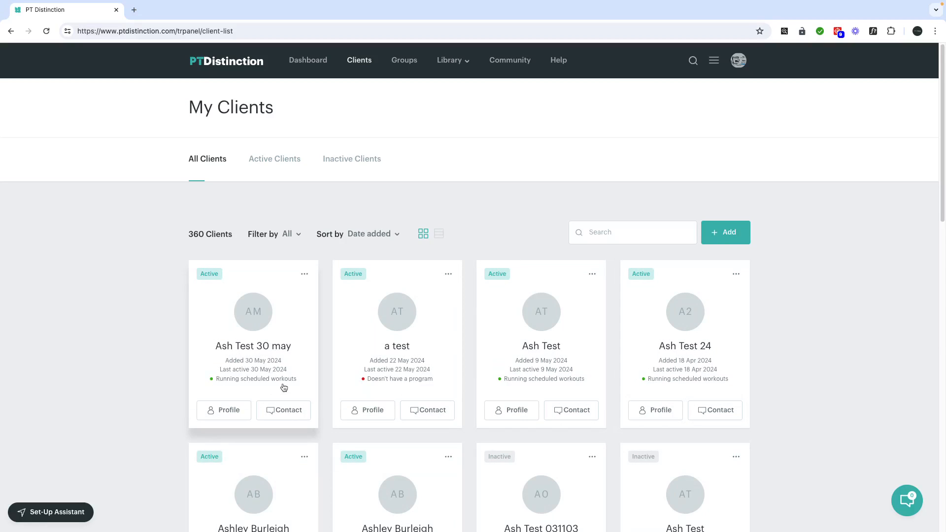
pyautogui.click(275, 347)
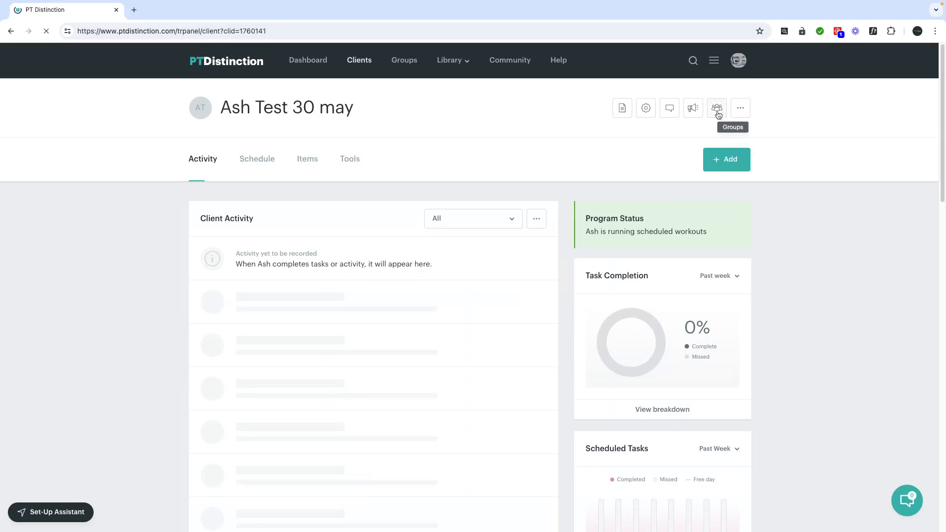
pyautogui.click(717, 108)
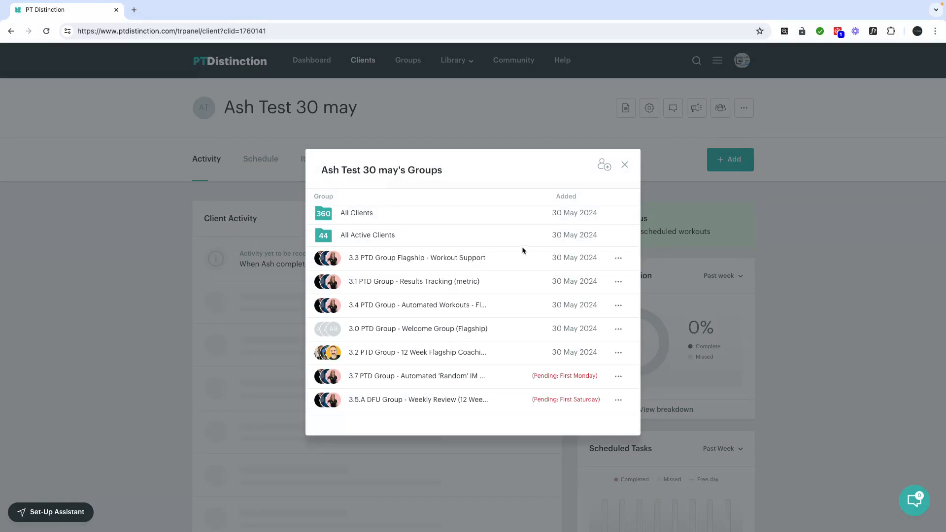
pyautogui.click(624, 165)
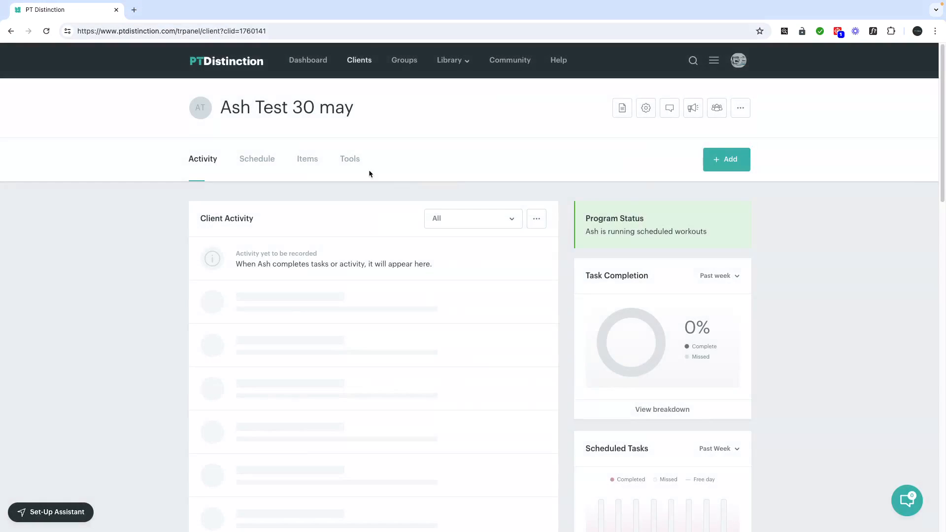
pyautogui.click(253, 165)
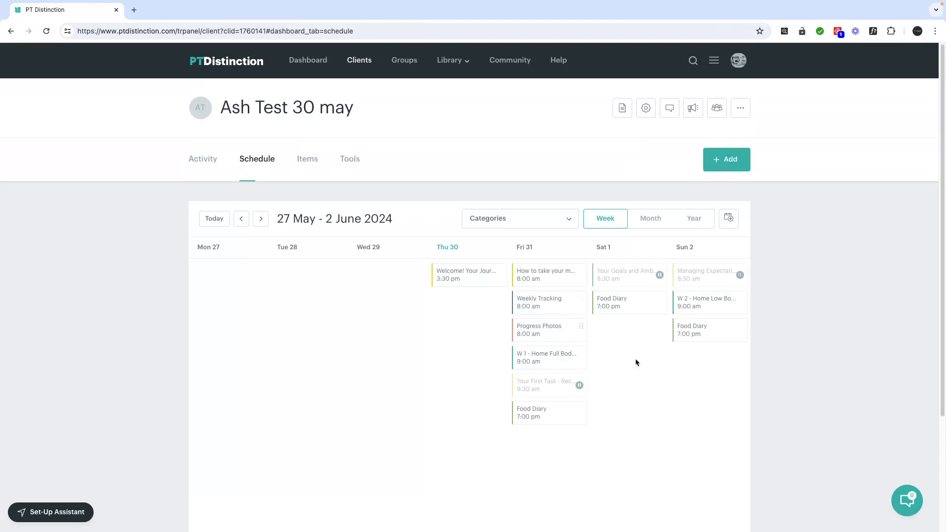
pyautogui.click(312, 161)
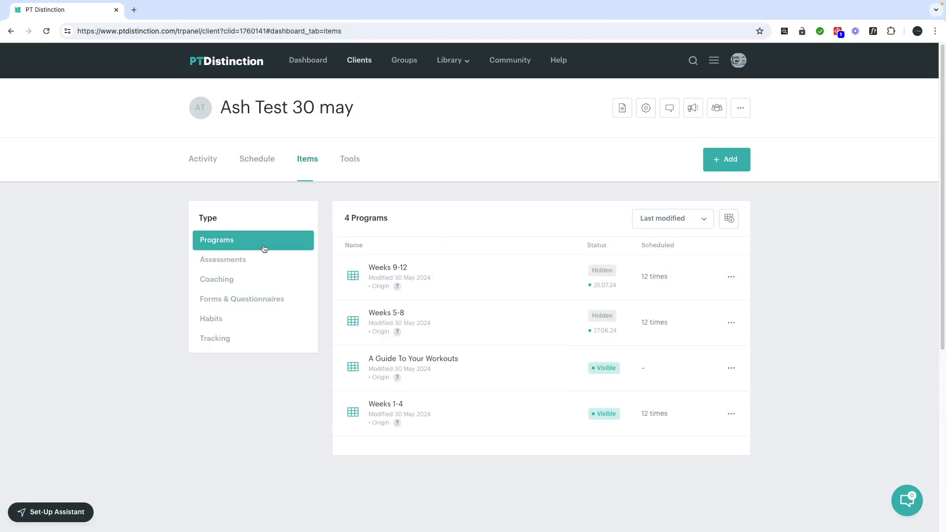
pyautogui.click(214, 264)
pyautogui.click(219, 290)
pyautogui.scroll(-5, 443, 308)
pyautogui.scroll(3, 443, 307)
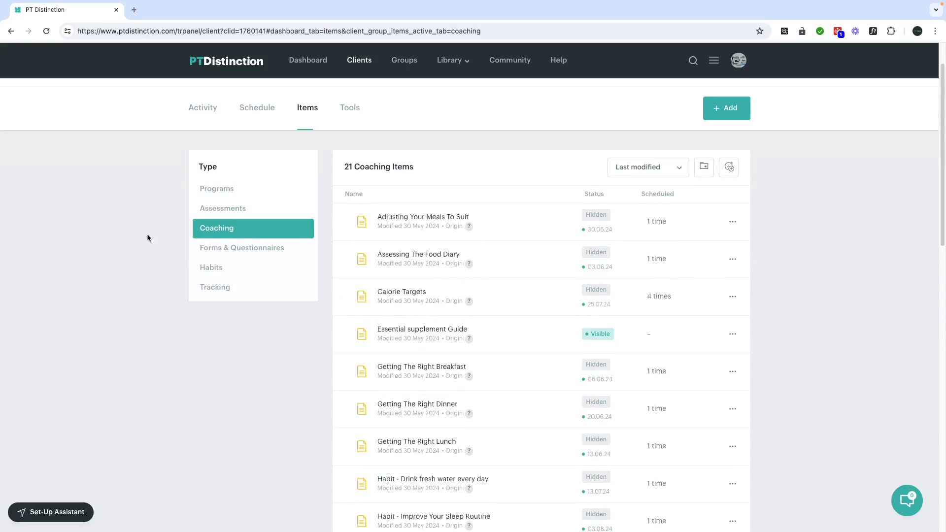
pyautogui.click(236, 248)
pyautogui.click(221, 315)
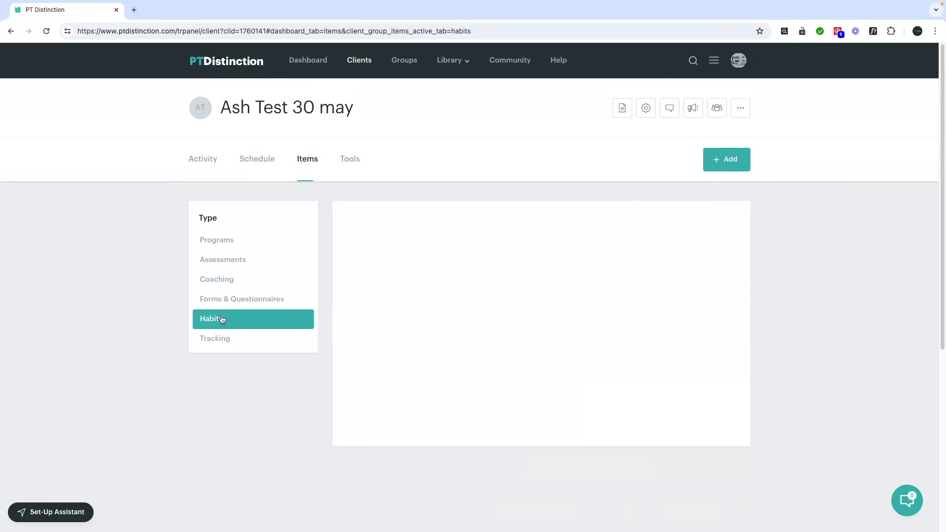
pyautogui.click(224, 281)
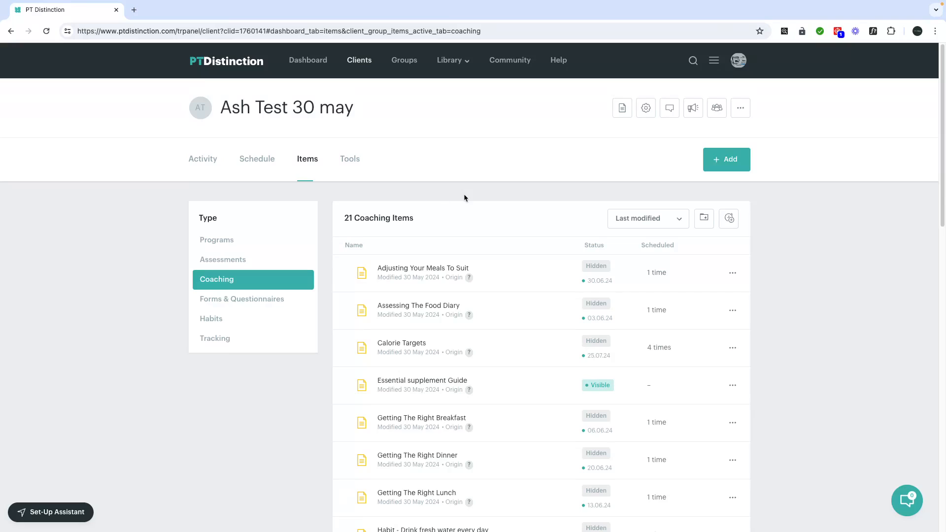
pyautogui.click(210, 163)
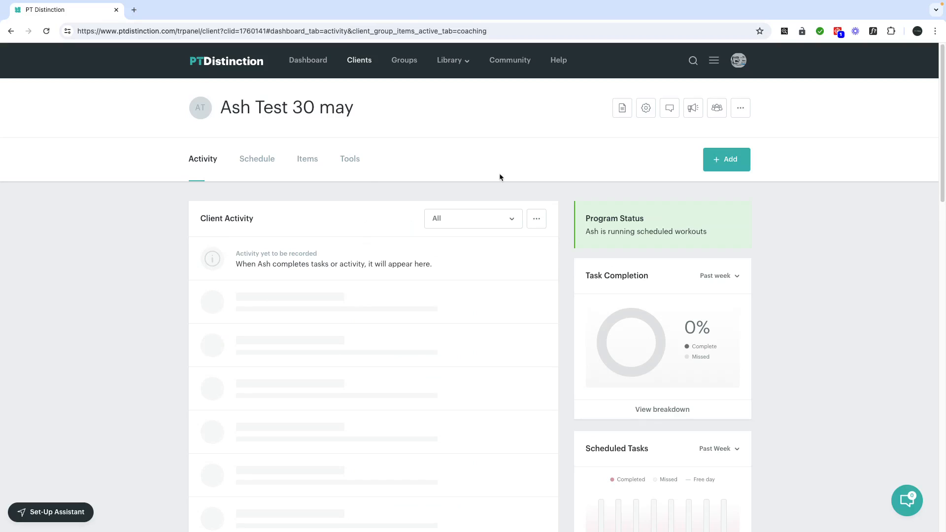
# Remove the client from the 3.4 Flagship automated workouts group, including its copied content
pyautogui.click(717, 109)
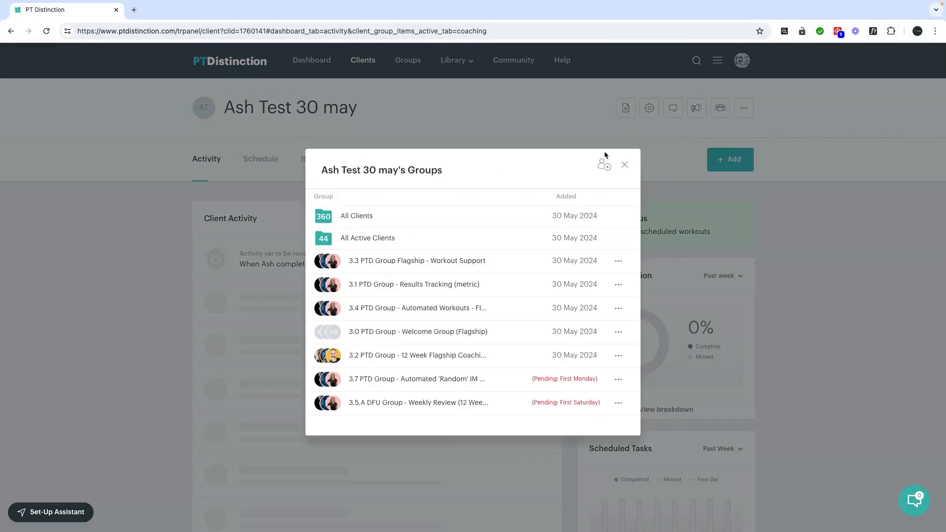
pyautogui.click(618, 310)
pyautogui.click(660, 334)
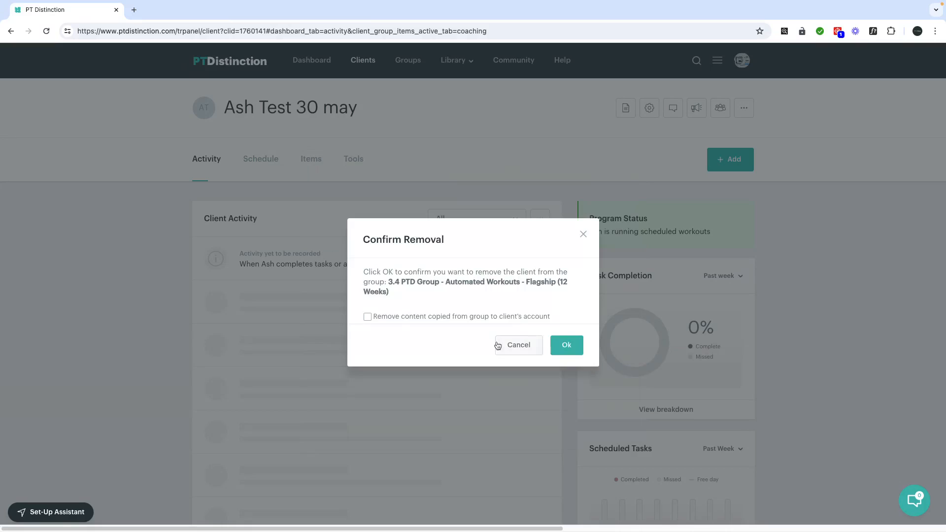
pyautogui.click(367, 316)
pyautogui.click(567, 345)
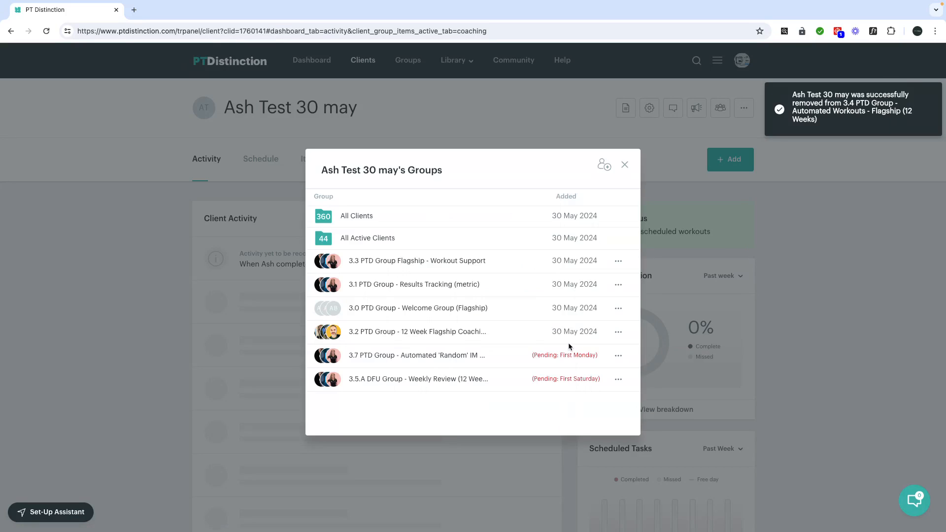
# Add the client to the 6.1 Beginner Home 3x day split group, starting now
pyautogui.click(604, 165)
pyautogui.click(432, 210)
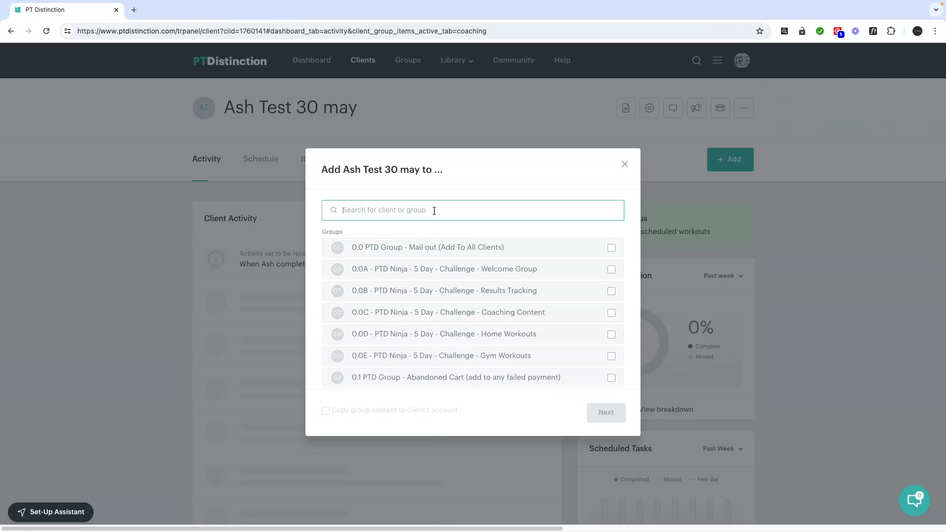
pyautogui.write('3day')
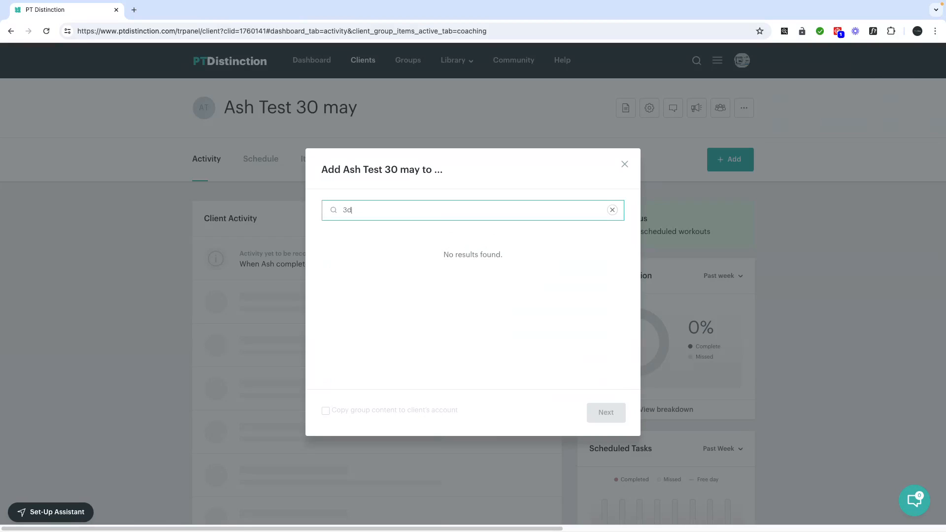
pyautogui.press('BackSpace')
pyautogui.write('d')
pyautogui.press('BackSpace')
pyautogui.press('BackSpace')
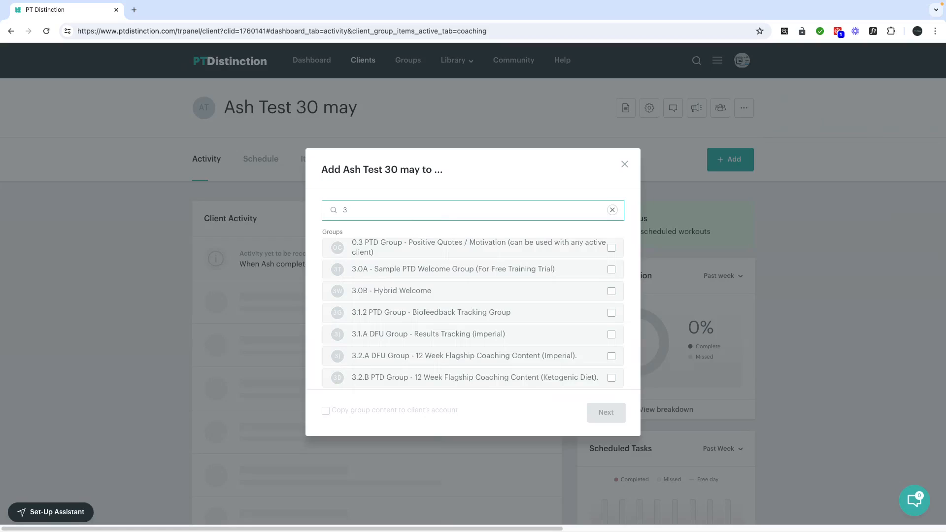
pyautogui.scroll(-15, 474, 301)
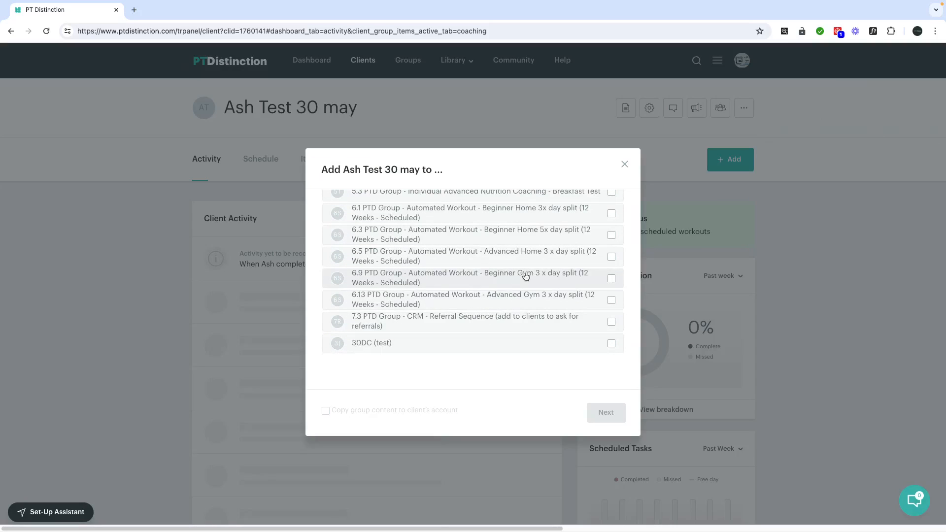
pyautogui.scroll(1, 525, 276)
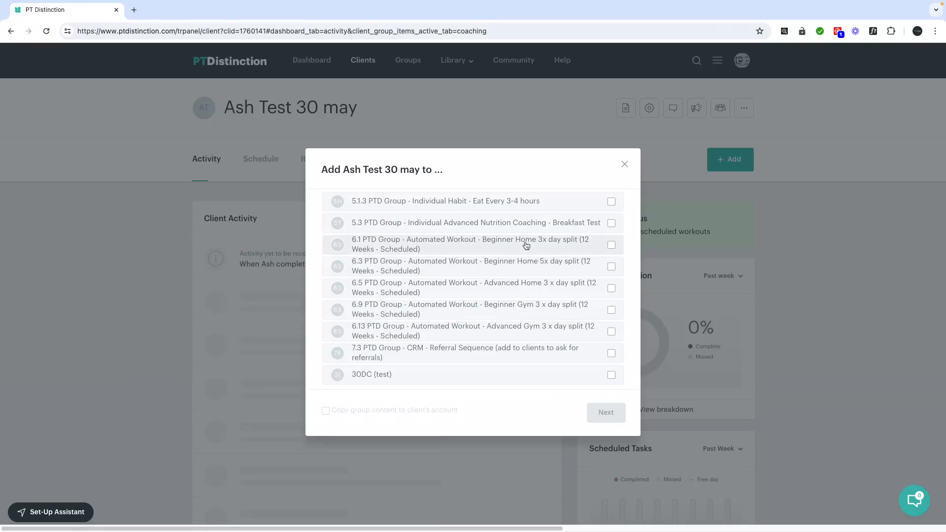
pyautogui.click(525, 245)
pyautogui.click(603, 410)
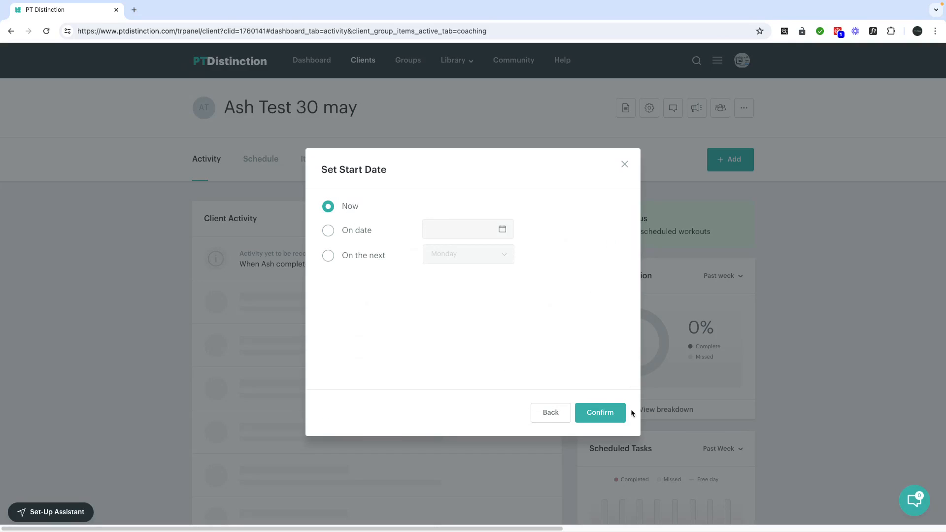
pyautogui.click(611, 415)
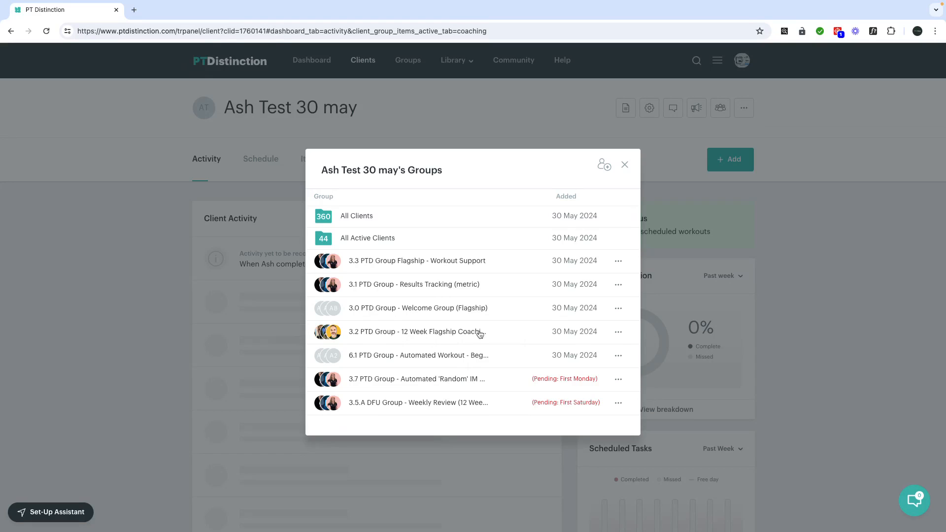
# Remove the client from the 3.2 Flagship coaching content group, including copied content
pyautogui.click(619, 335)
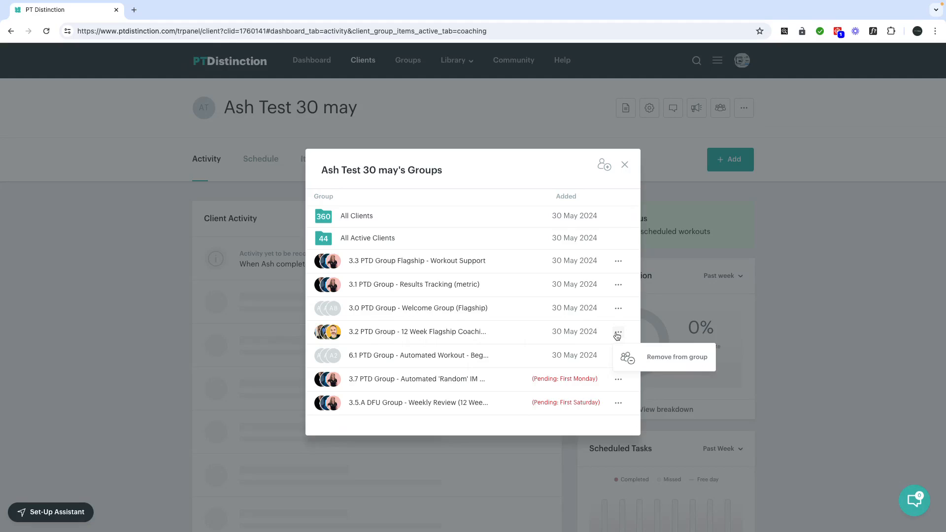
pyautogui.click(658, 357)
pyautogui.click(416, 317)
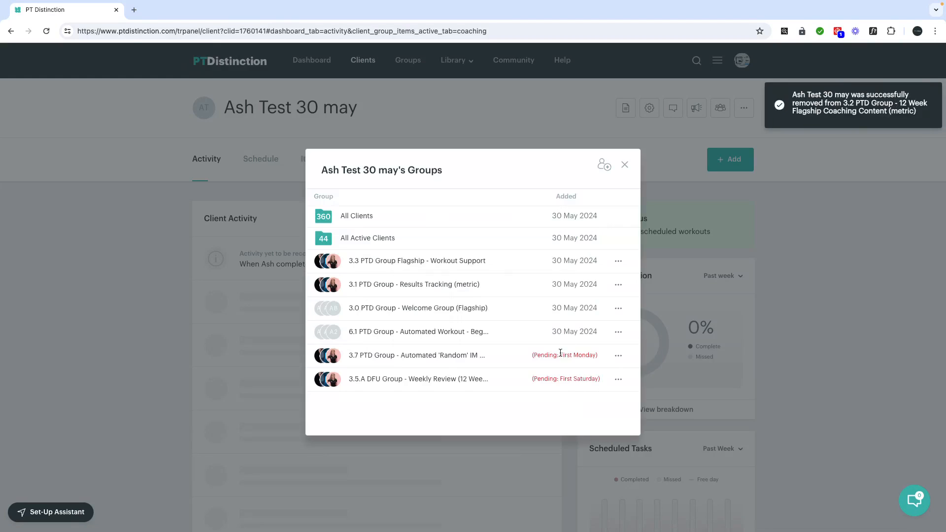
# Add the client to the 5.1.4 Eat protein with every meal habit group, starting now
pyautogui.click(604, 165)
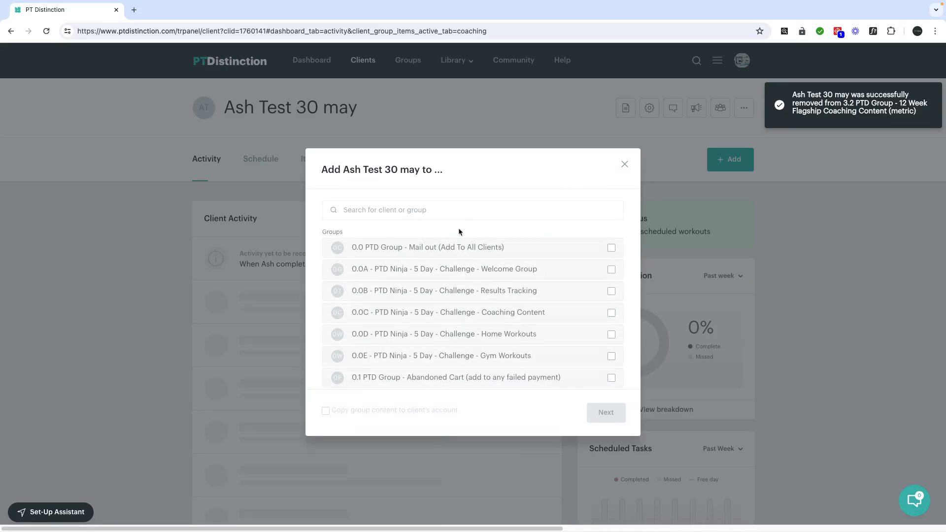
pyautogui.write('prot')
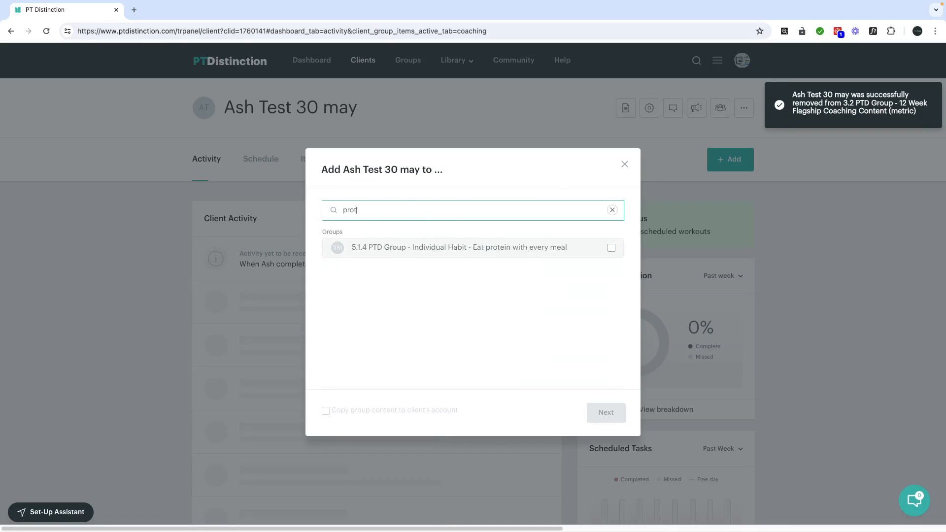
pyautogui.click(611, 248)
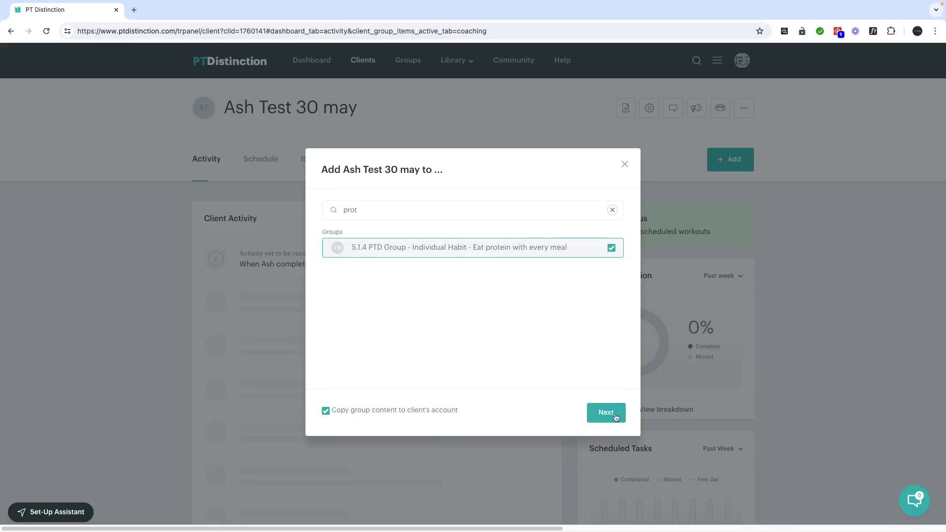
pyautogui.click(612, 414)
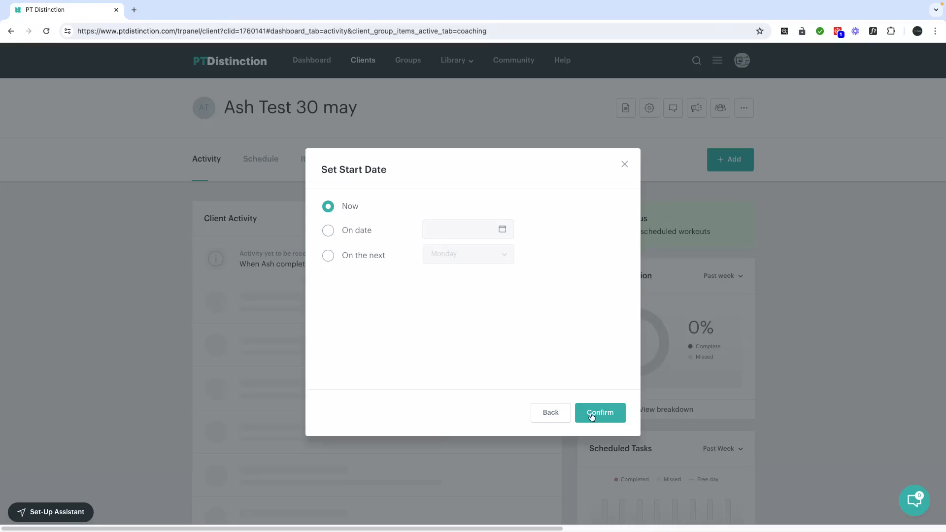
pyautogui.click(603, 414)
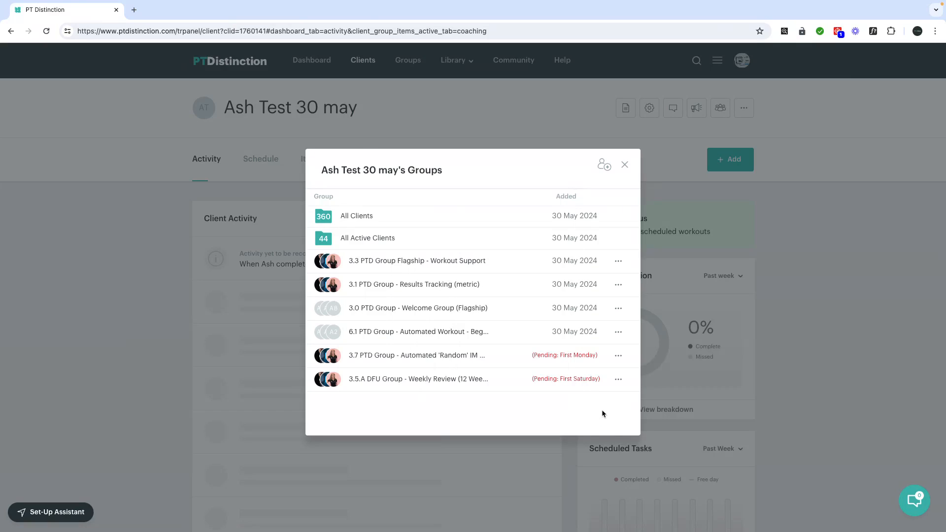
# Add the client to the 5.1.6 Eat carbohydrates habit group starting 5 June 2024
pyautogui.write('carb')
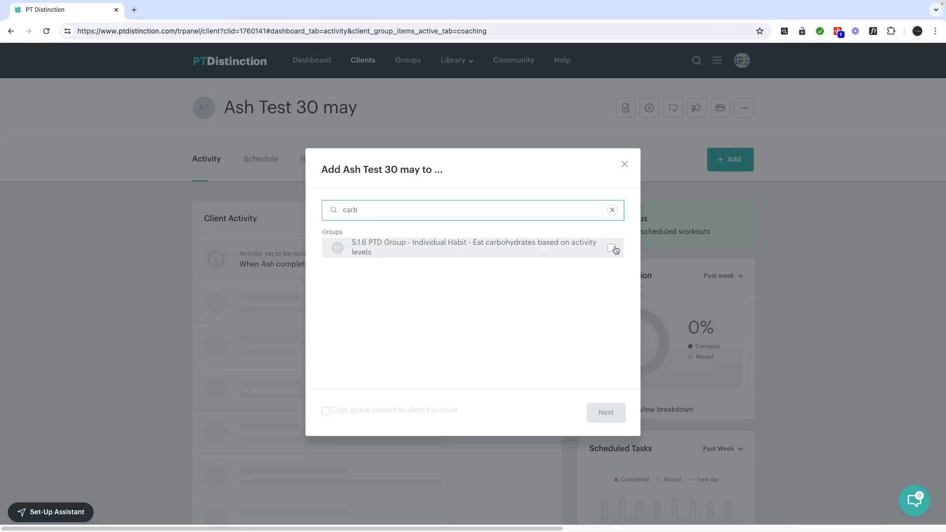
pyautogui.click(611, 248)
pyautogui.click(603, 412)
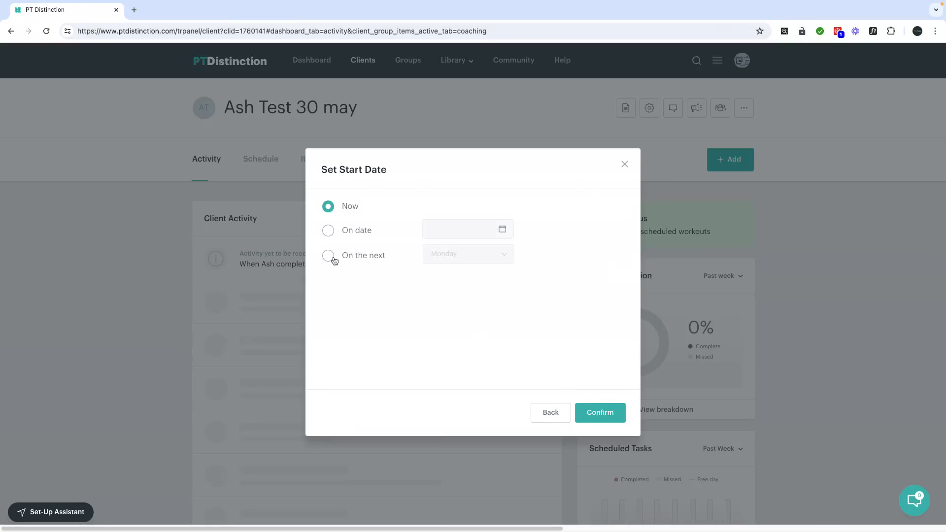
pyautogui.click(330, 257)
pyautogui.click(350, 237)
pyautogui.click(446, 231)
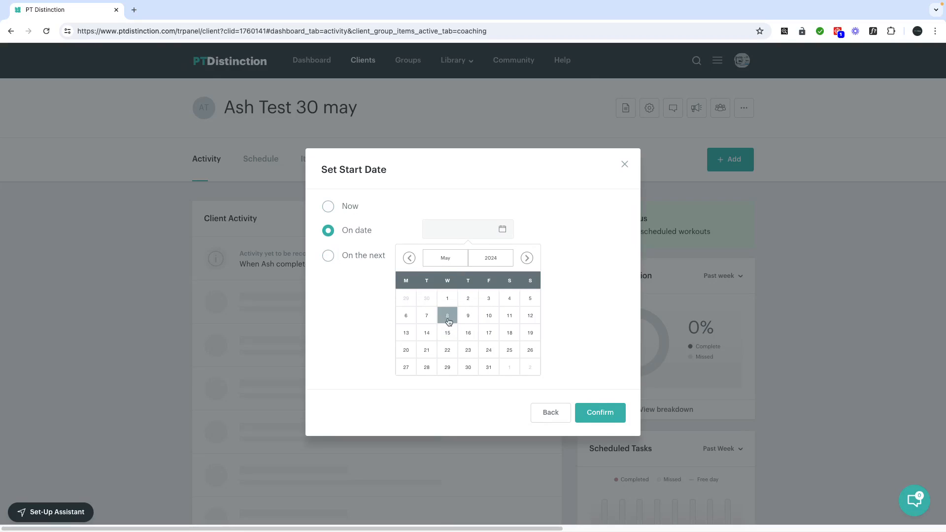
pyautogui.click(446, 260)
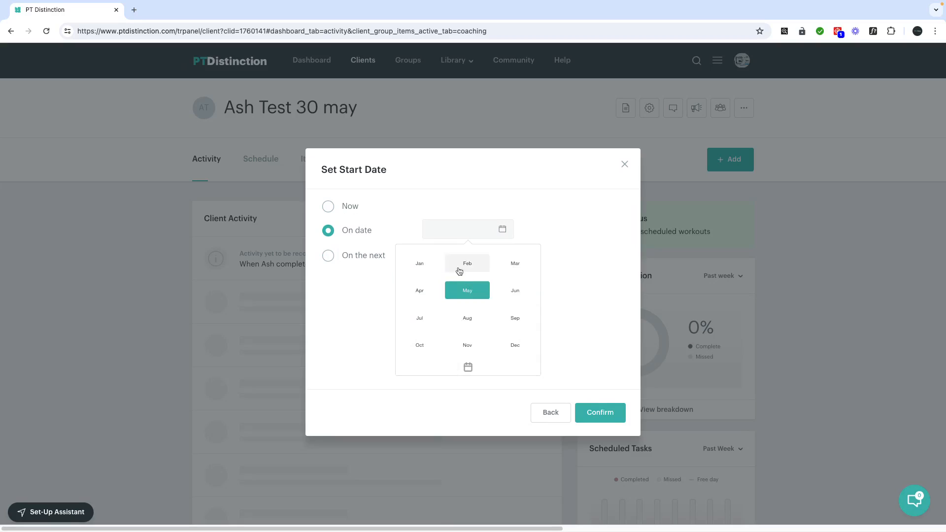
pyautogui.click(509, 293)
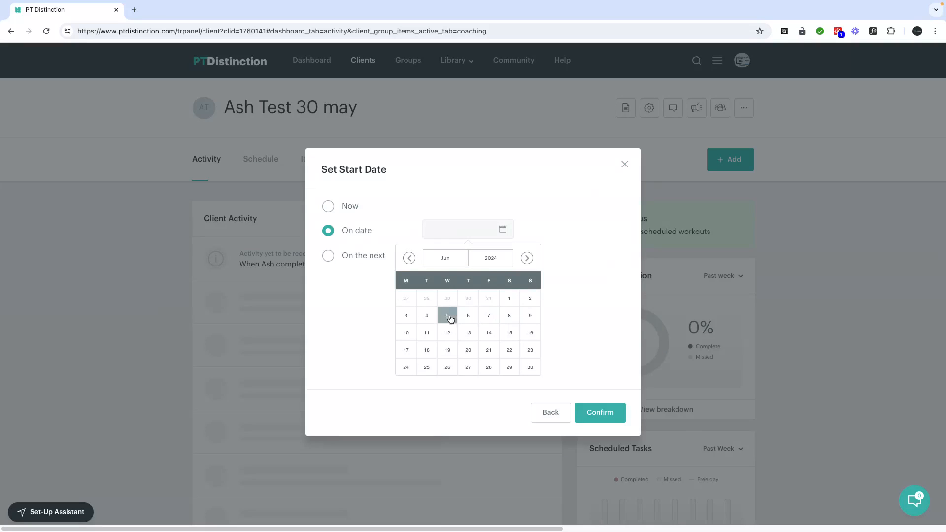
pyautogui.click(447, 315)
pyautogui.click(604, 412)
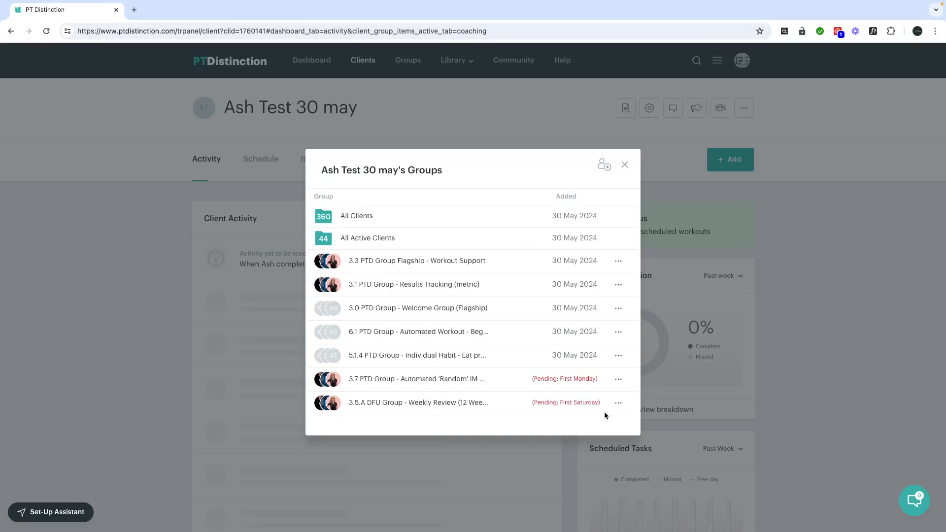
# Close the client's groups list and show their weekly schedule
pyautogui.scroll(-1, 549, 406)
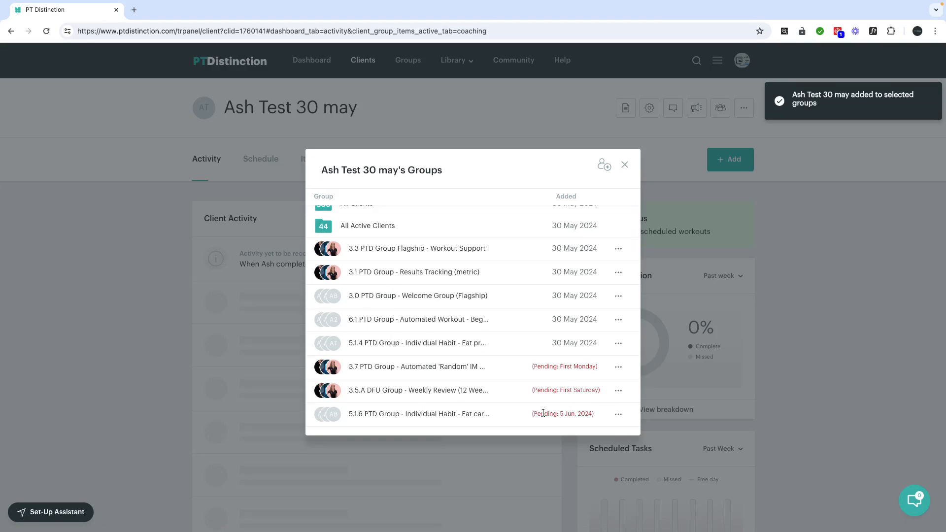
pyautogui.click(625, 164)
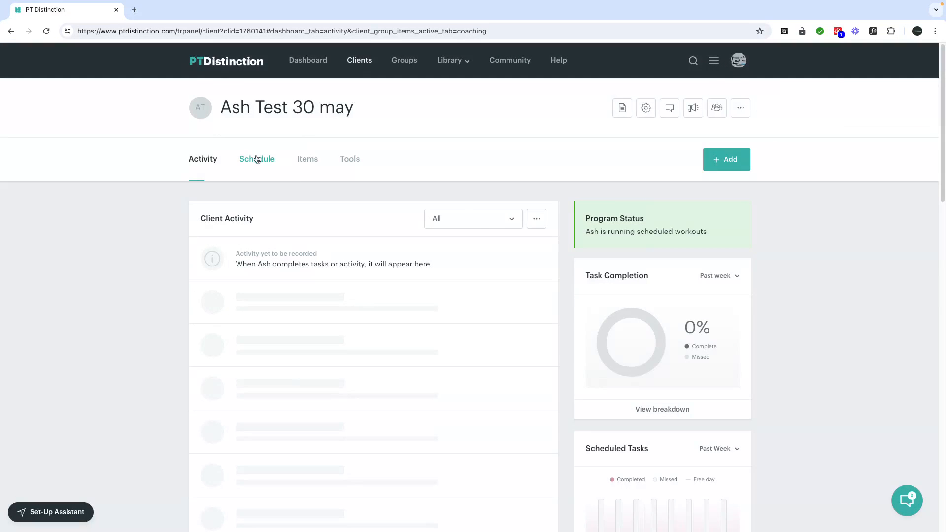
pyautogui.click(257, 158)
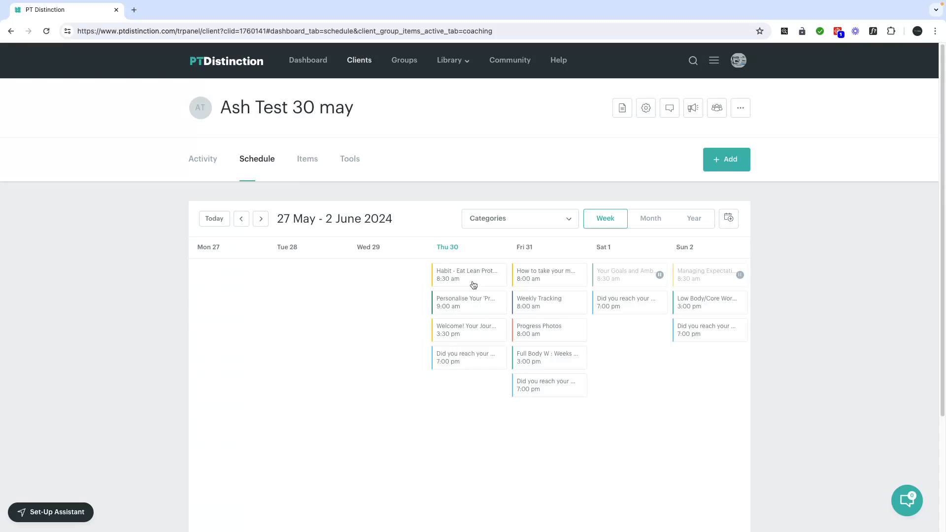